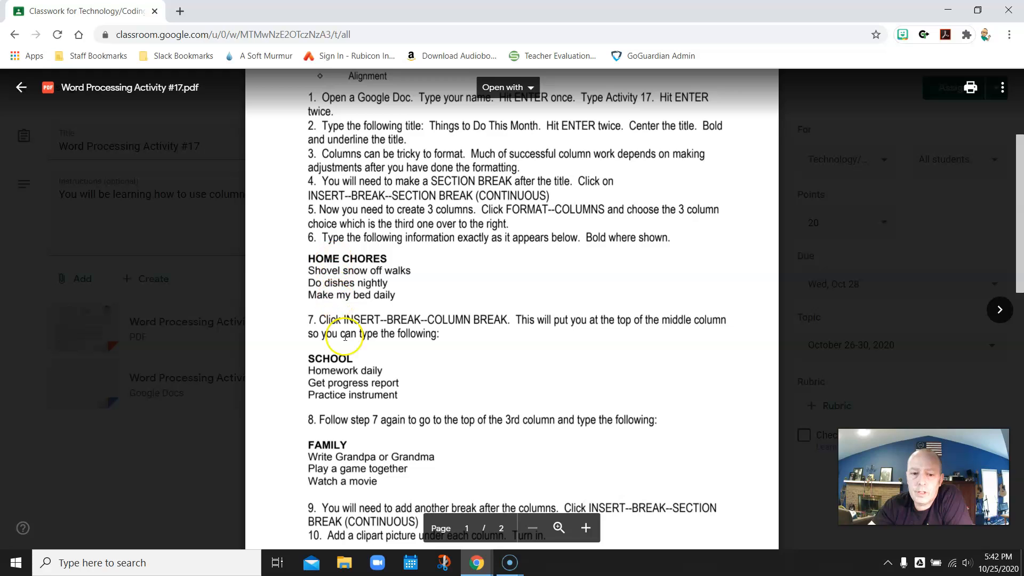
# Step: Scroll the Word Processing Activity #17 PDF preview back up to the top of its first page
pyautogui.scroll(3, 431, 264)
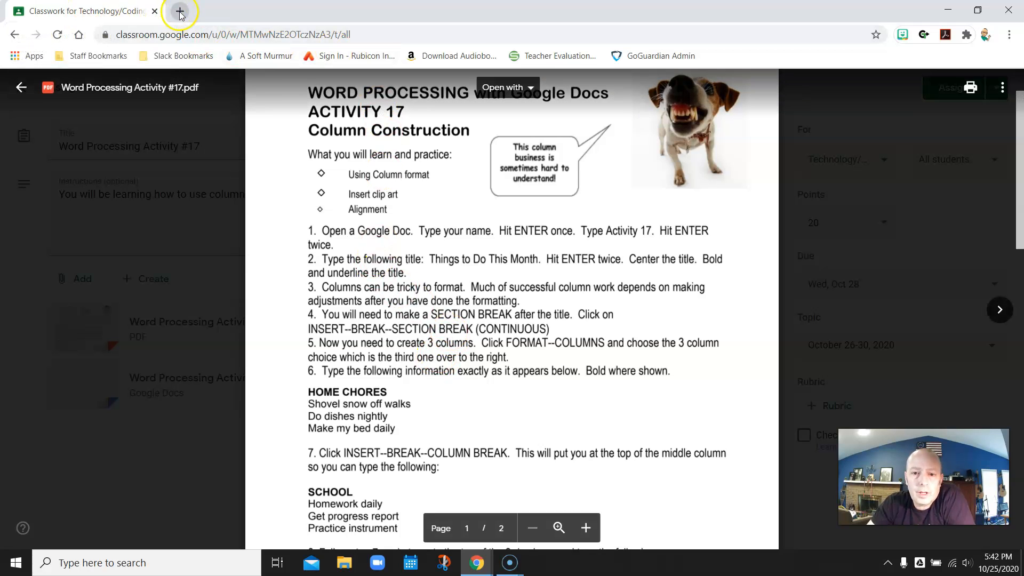
# Step: Restore the browser window to full screen and start a blank document from Google Docs
pyautogui.moveTo(99, 11); pyautogui.dragTo(1023, 37)
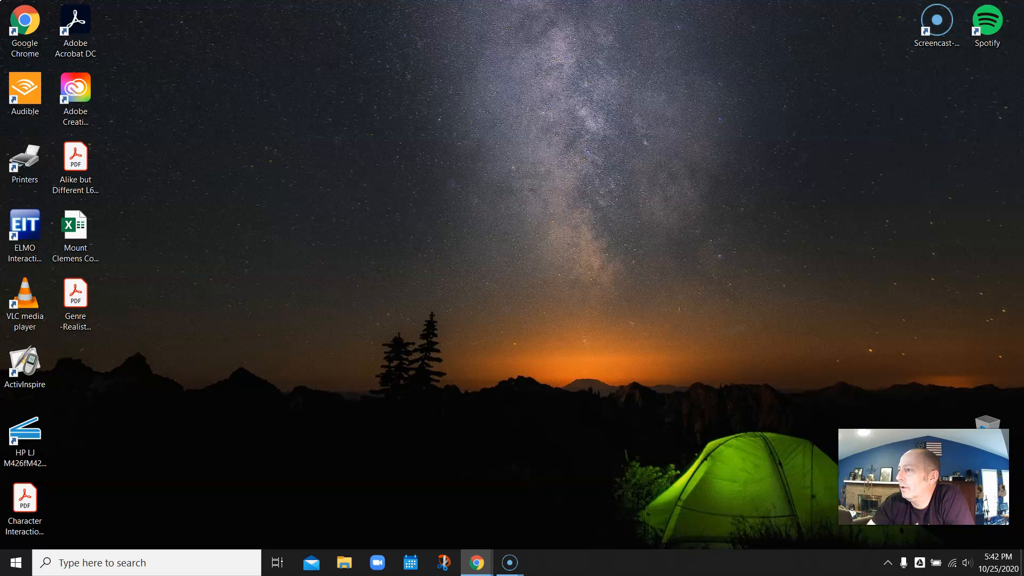
pyautogui.moveTo(1023, 117); pyautogui.dragTo(268, 1)
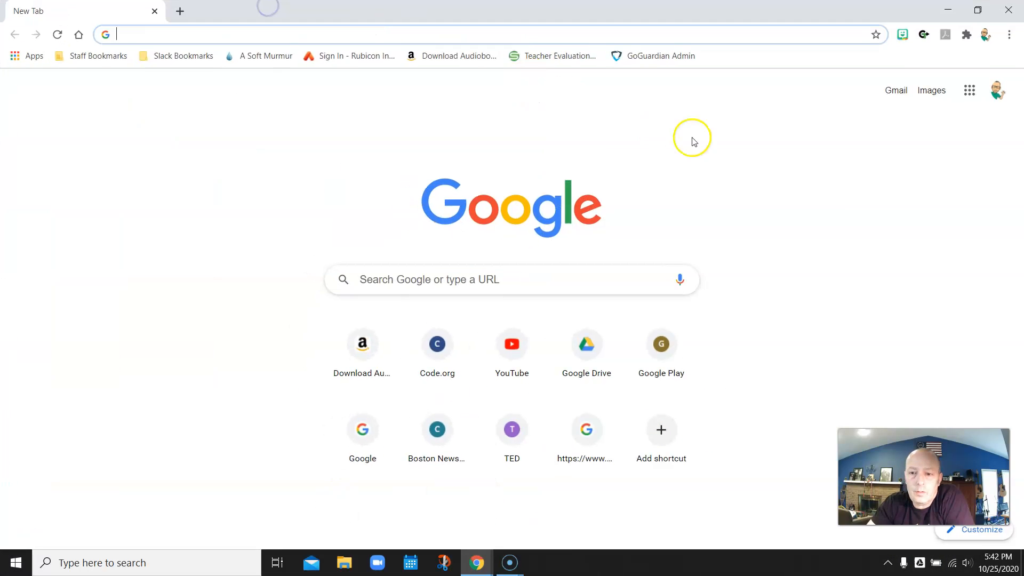
pyautogui.click(969, 91)
pyautogui.click(976, 219)
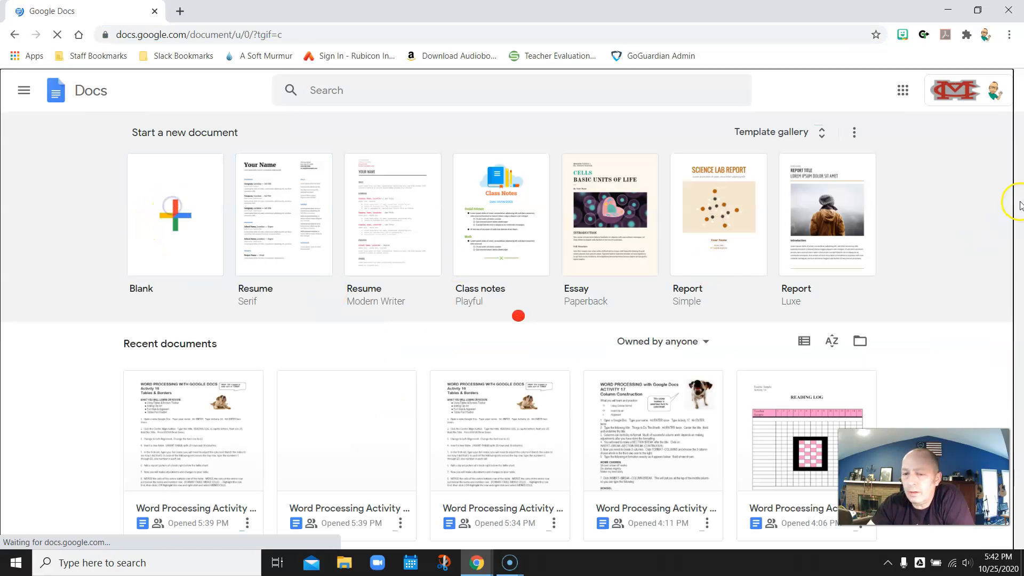
pyautogui.click(173, 208)
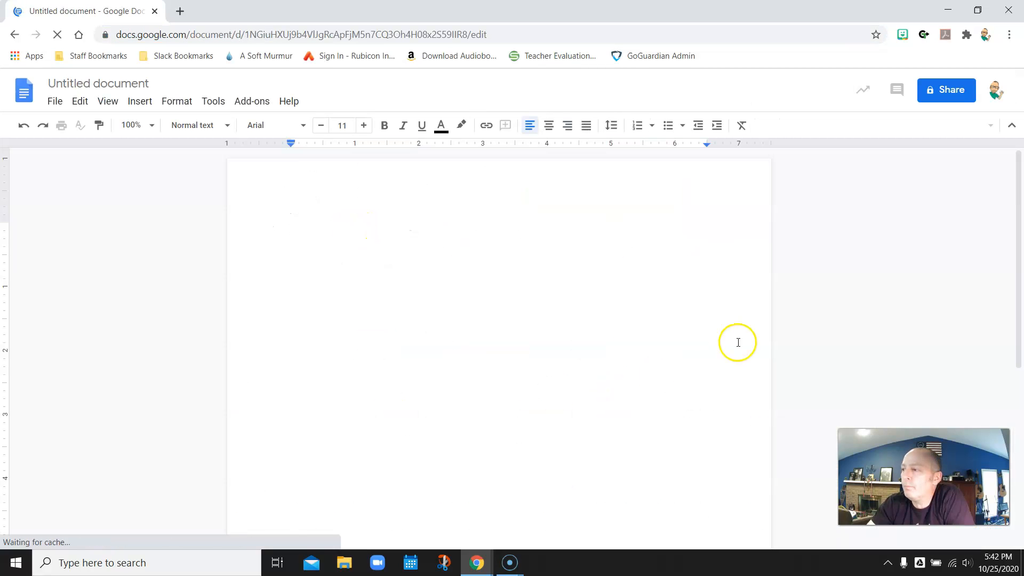
# Step: Rename the untitled document to 'Word Processing Activity 17'
pyautogui.click(78, 83)
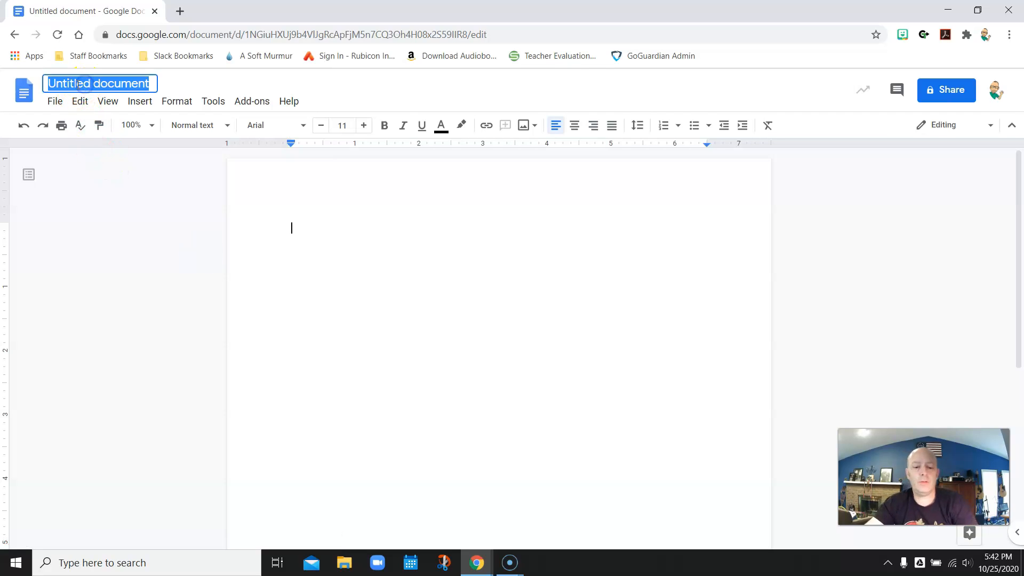
pyautogui.write('WordPr')
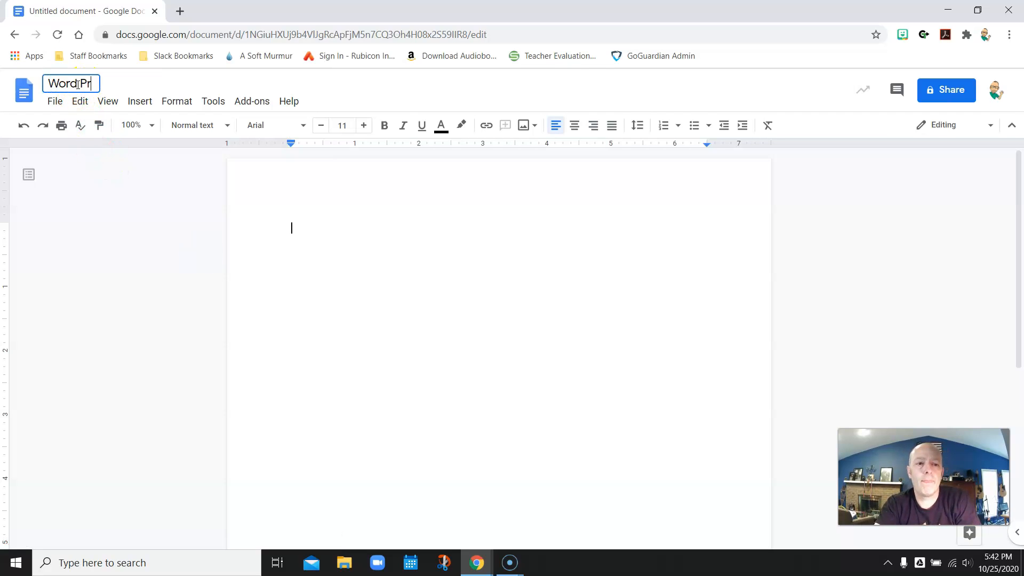
pyautogui.write('ociessing AC')
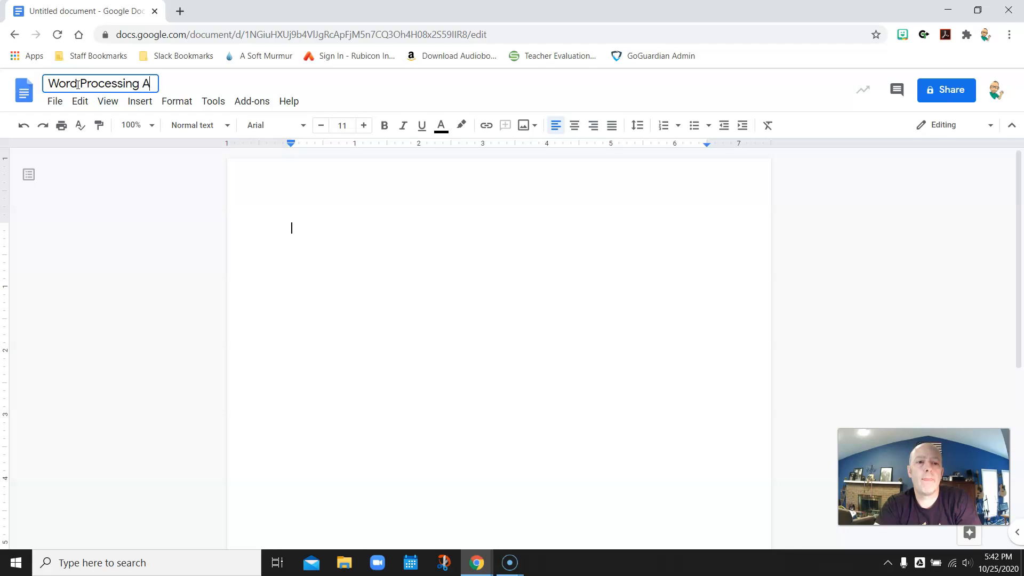
pyautogui.press('BackSpace')
pyautogui.write('c')
pyautogui.write('tiv')
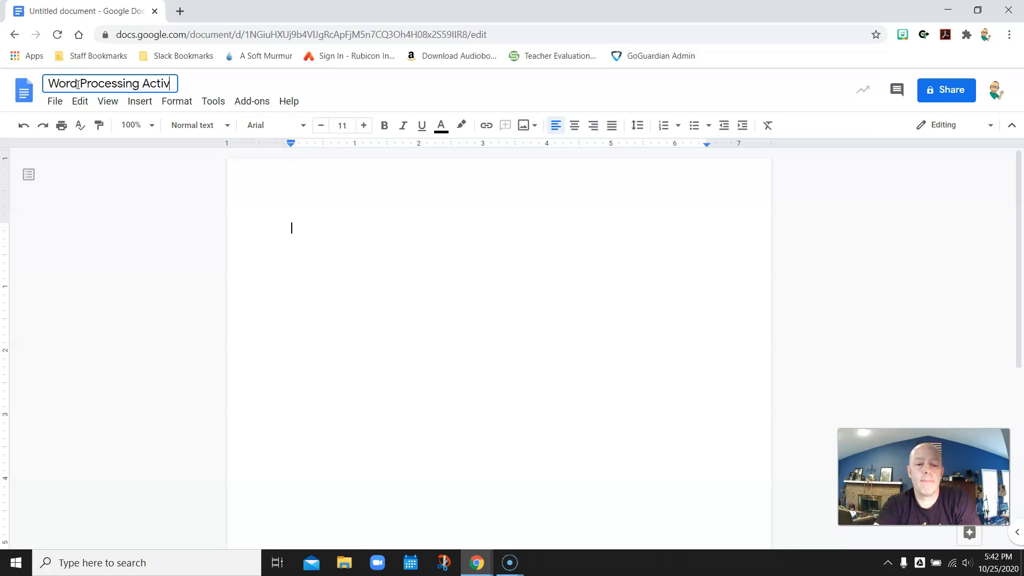
pyautogui.write('ity 17')
# Step: Type the teacher's name on the first line and zoom the page to 150%
pyautogui.click(78, 84)
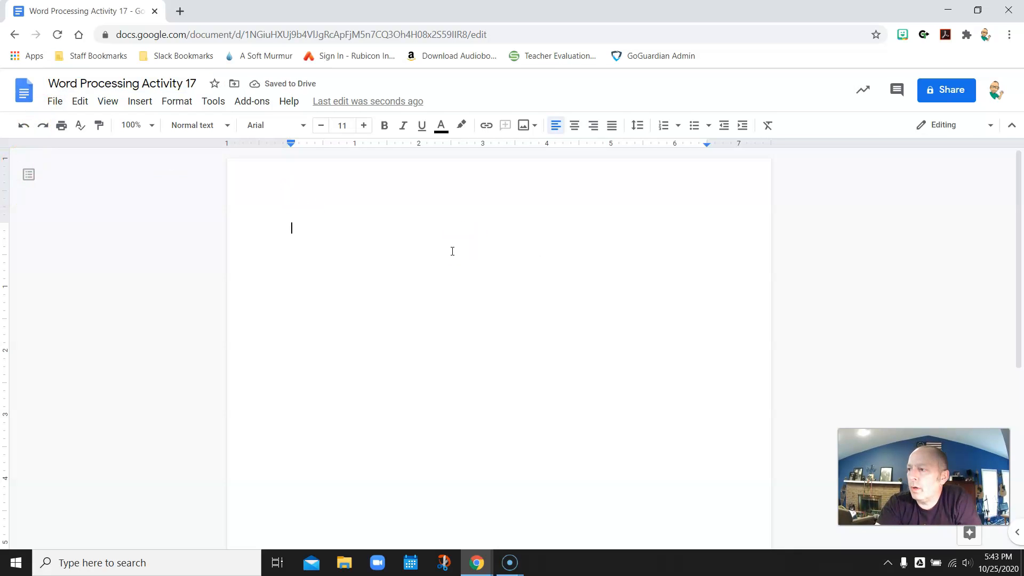
pyautogui.write('Mr. Slack')
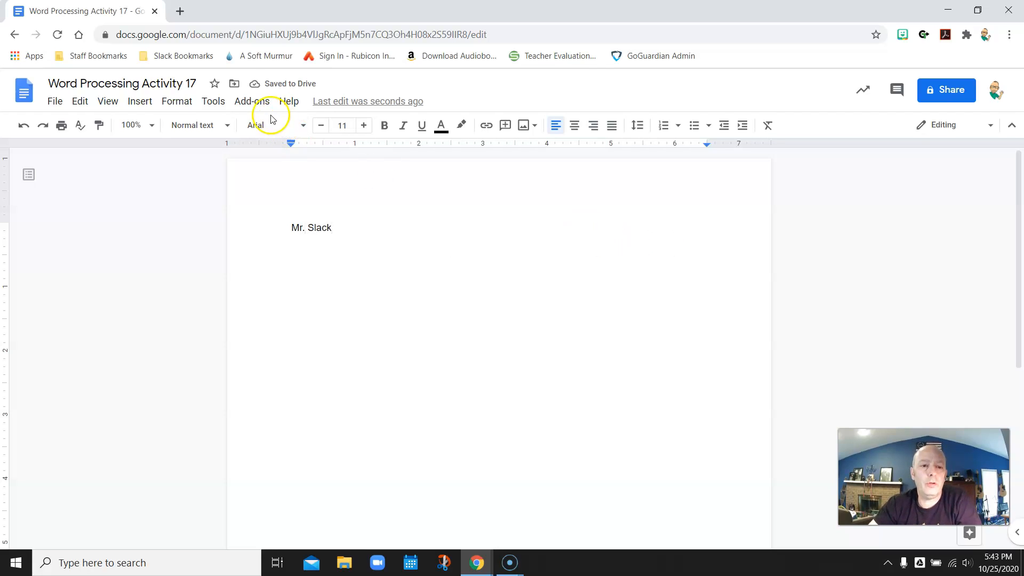
pyautogui.click(152, 125)
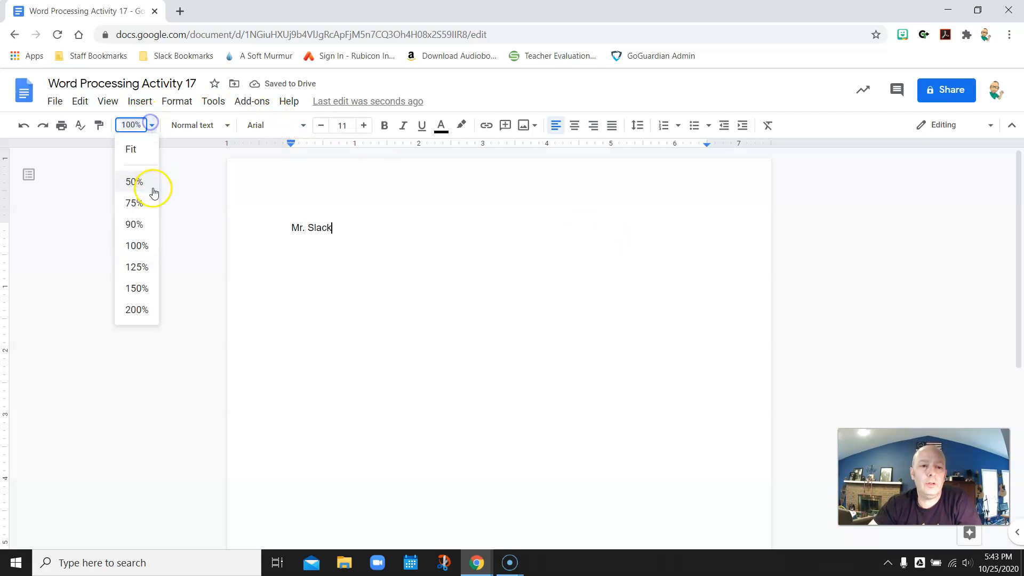
pyautogui.click(137, 288)
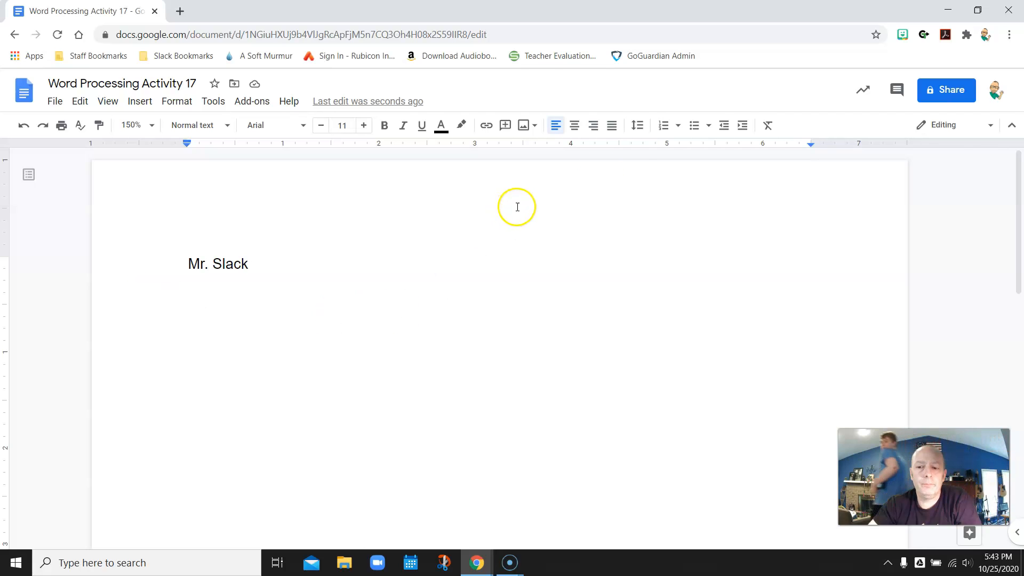
# Step: Add 'Activity 17' on the next line, followed by a blank line
pyautogui.press('Return')
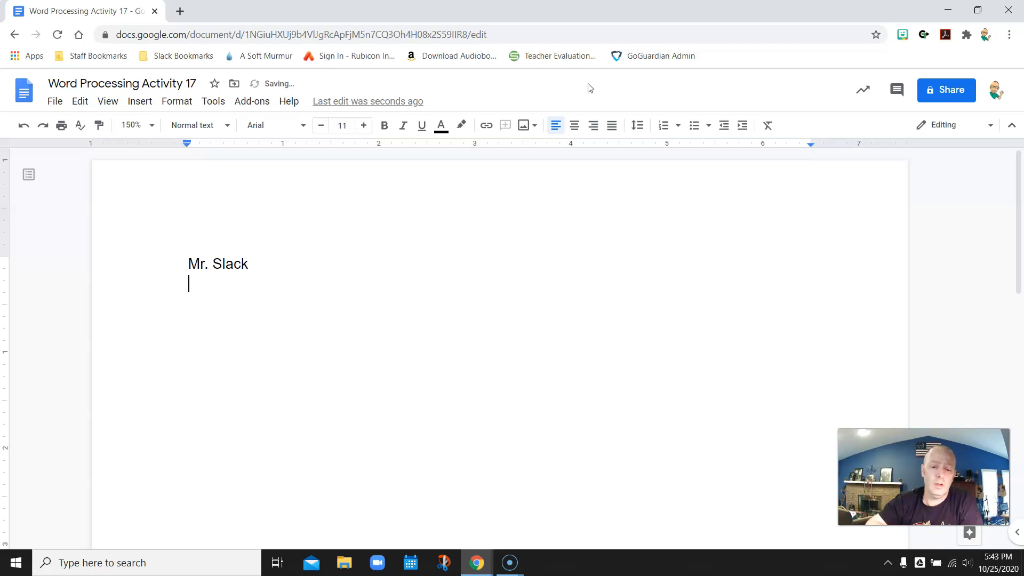
pyautogui.write('Activity')
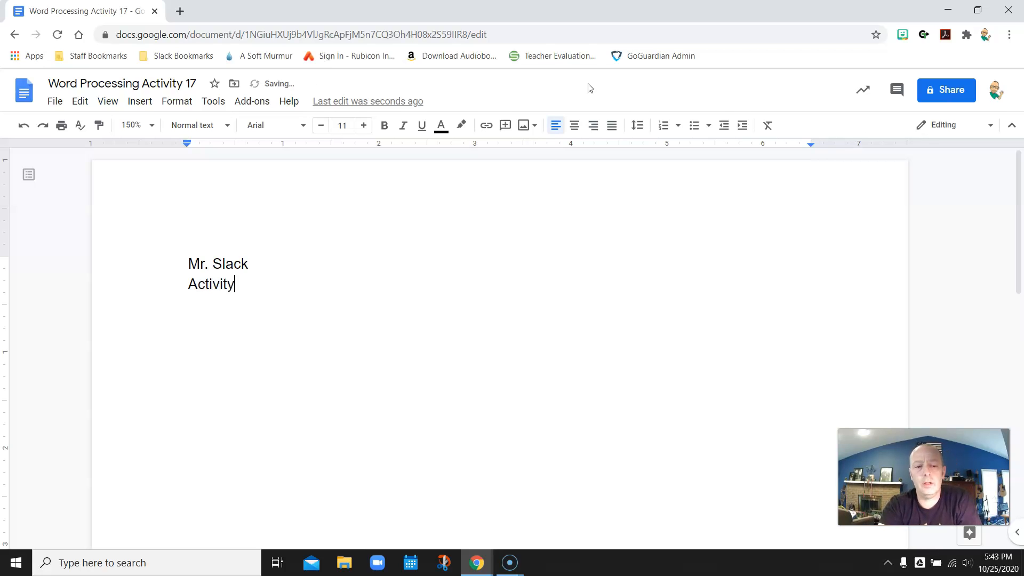
pyautogui.write(' 17')
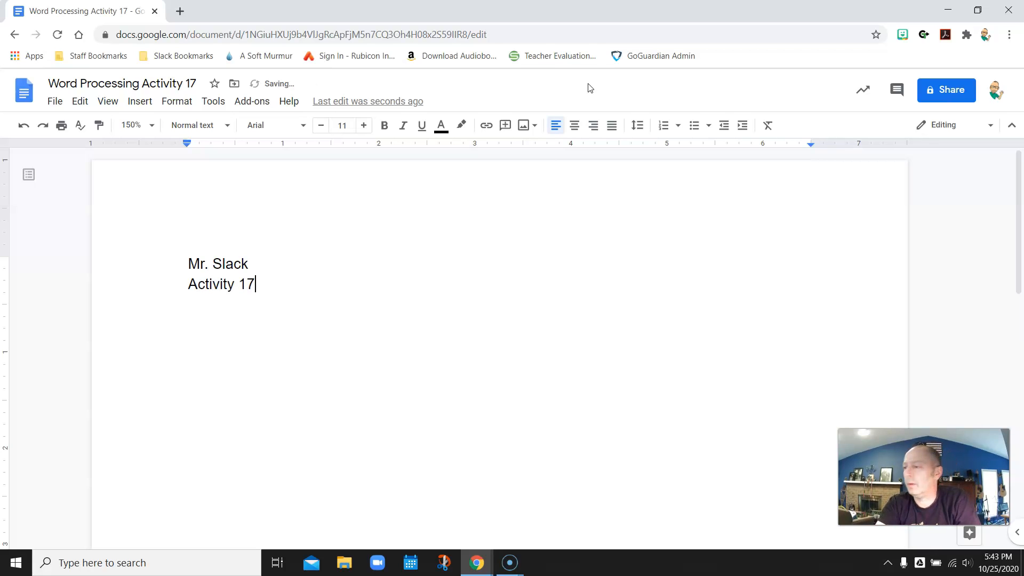
pyautogui.press('Return')
pyautogui.press('Return')
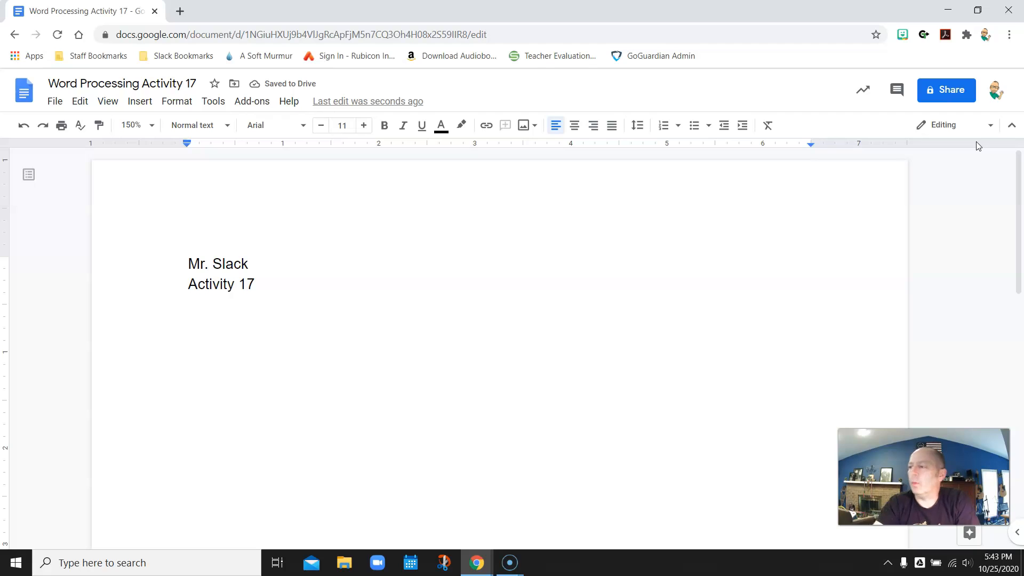
# Step: Type the title 'Things to Do This Month' and make it centered, bold and underlined
pyautogui.write('Thi')
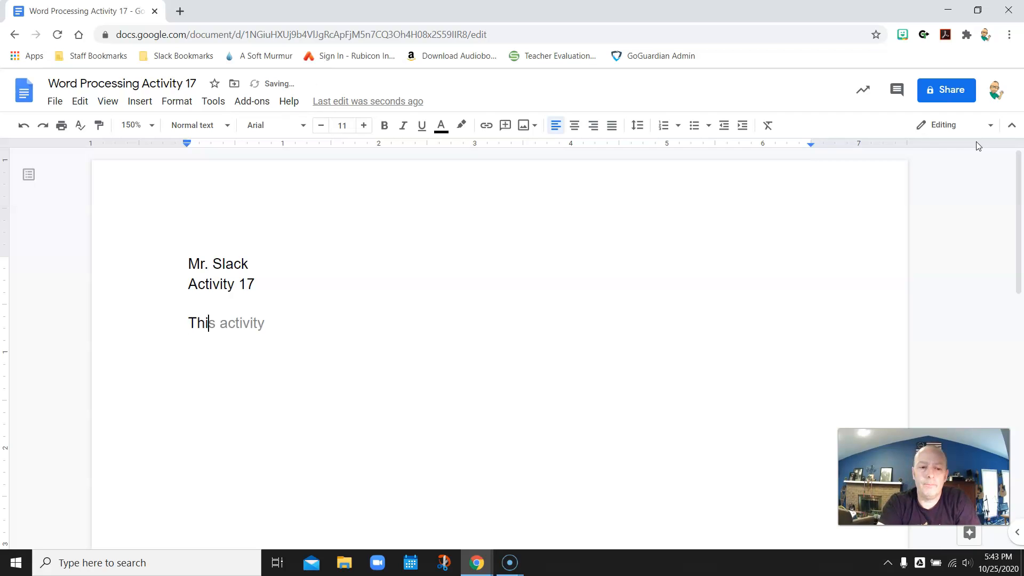
pyautogui.write('ngs to Do This Month')
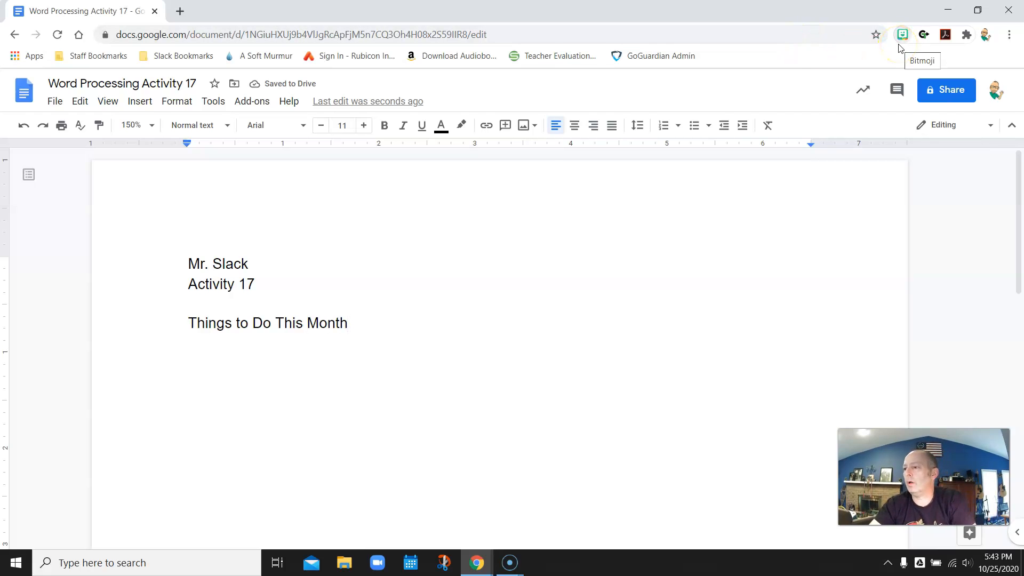
pyautogui.press('Return')
pyautogui.press('Return')
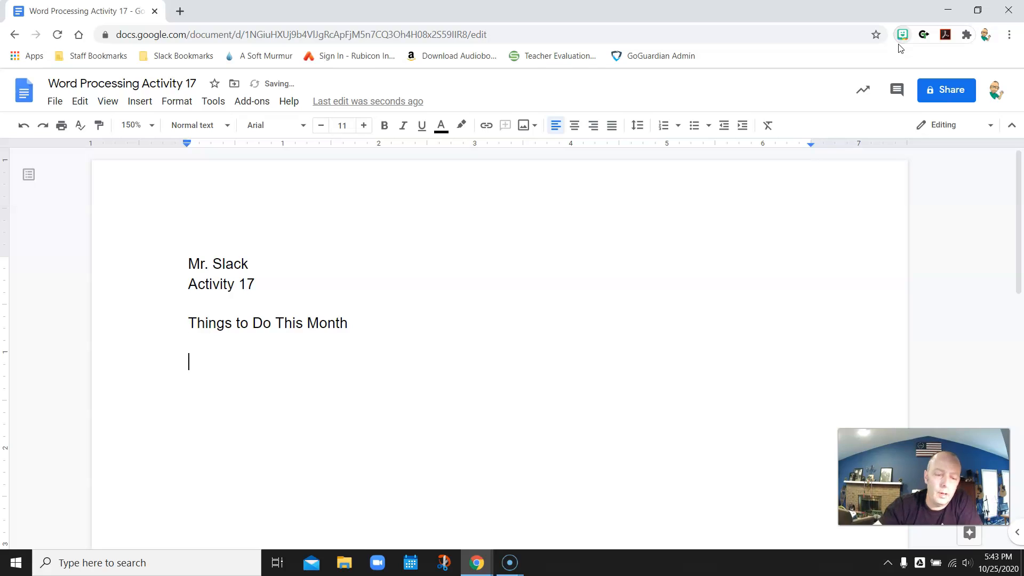
pyautogui.moveTo(189, 322); pyautogui.dragTo(344, 323)
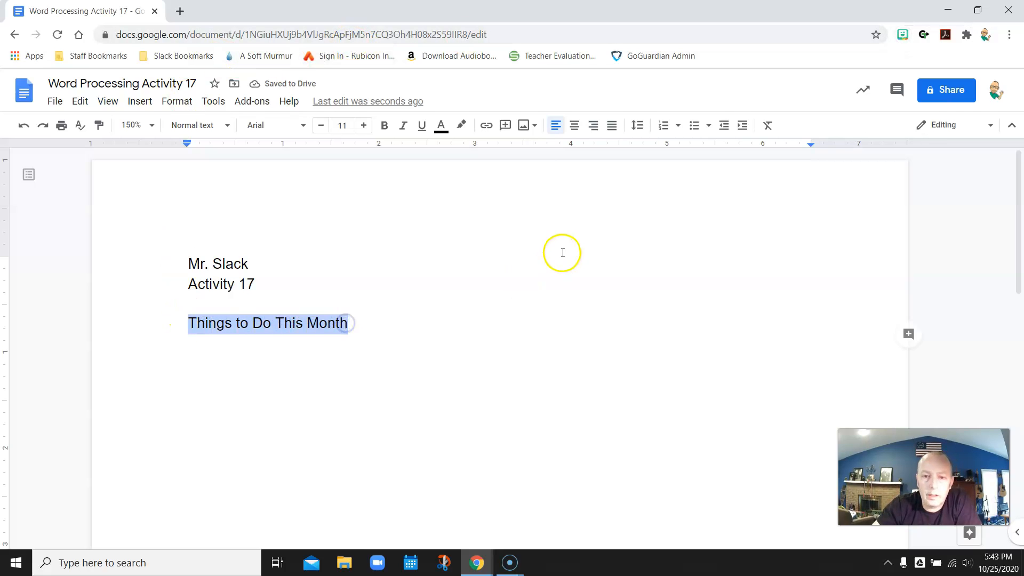
pyautogui.click(575, 128)
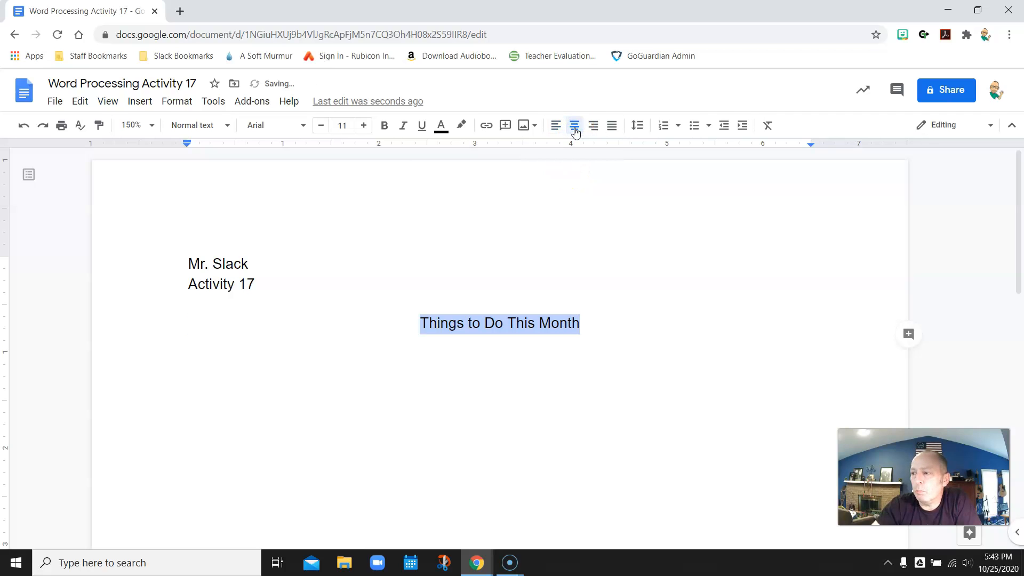
pyautogui.click(384, 126)
pyautogui.click(421, 128)
# Step: Deselect the title and place the caret on the empty line below it
pyautogui.click(661, 302)
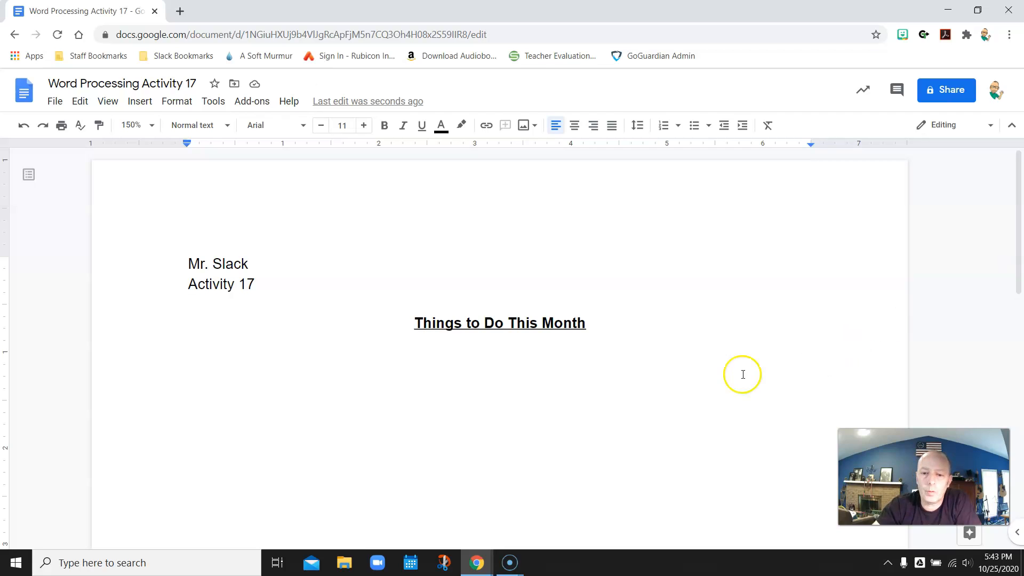
pyautogui.click(595, 324)
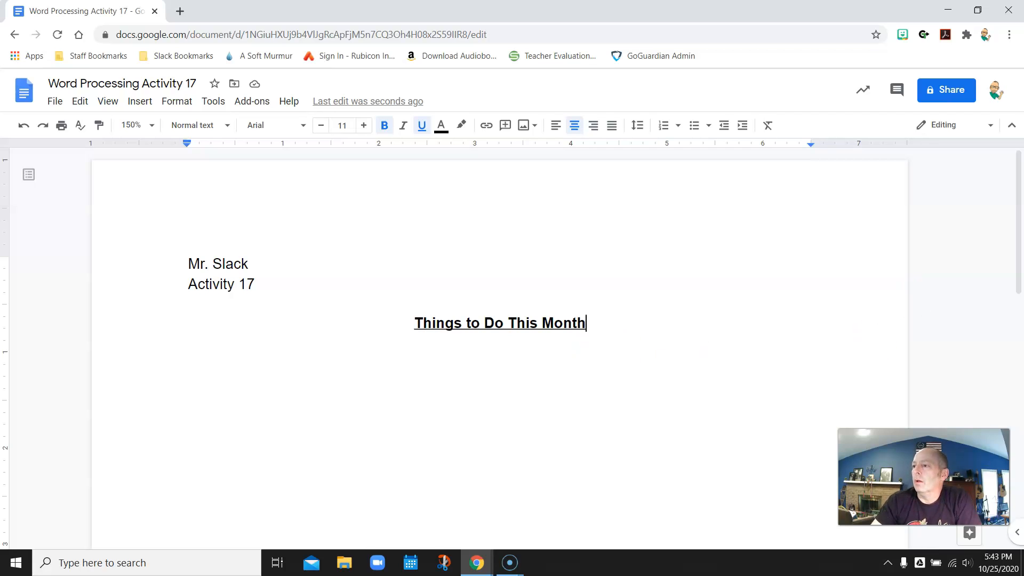
pyautogui.click(774, 350)
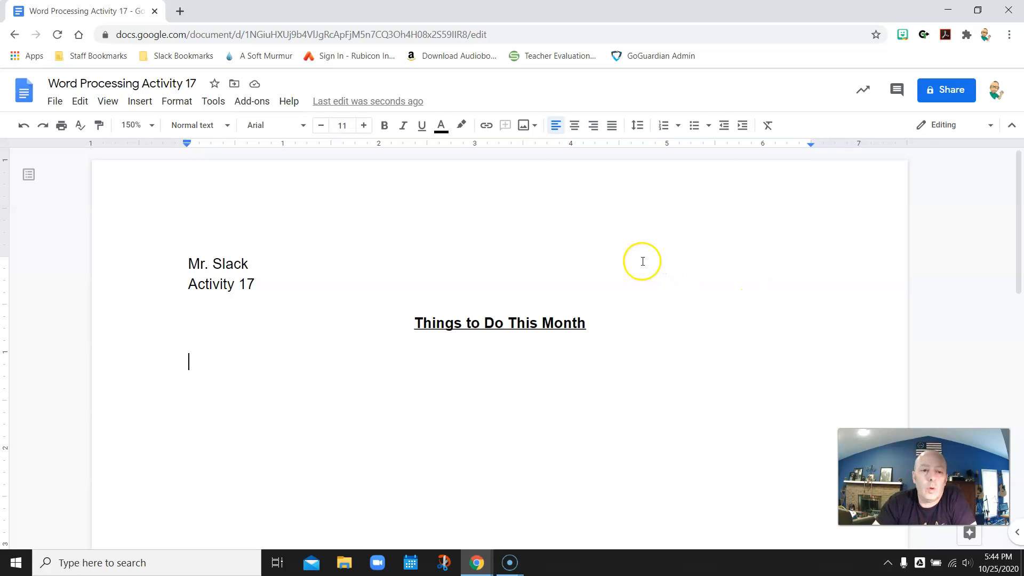
# Step: Insert a continuous section break below the title from Insert > Break
pyautogui.click(142, 102)
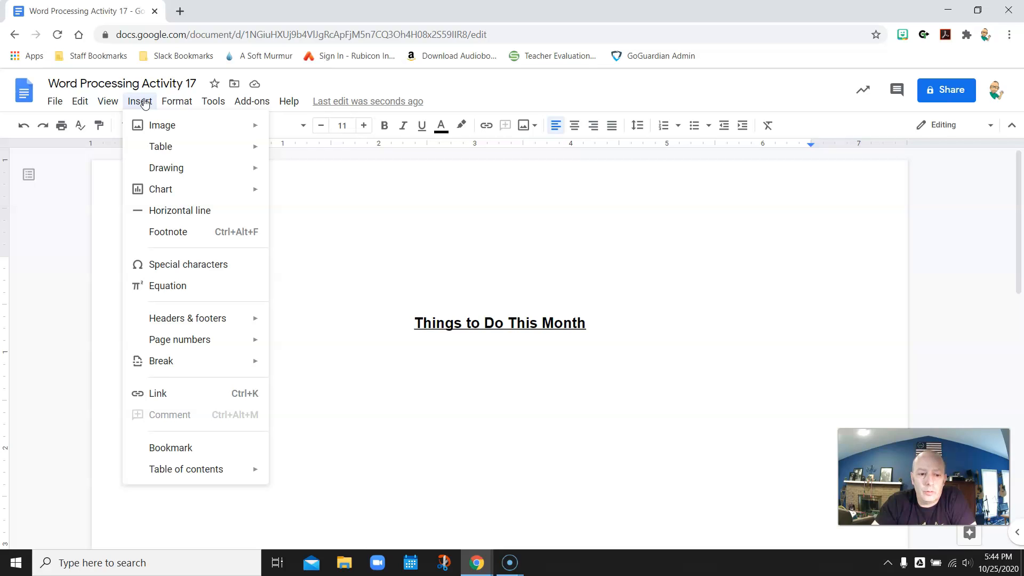
pyautogui.moveTo(198, 366)
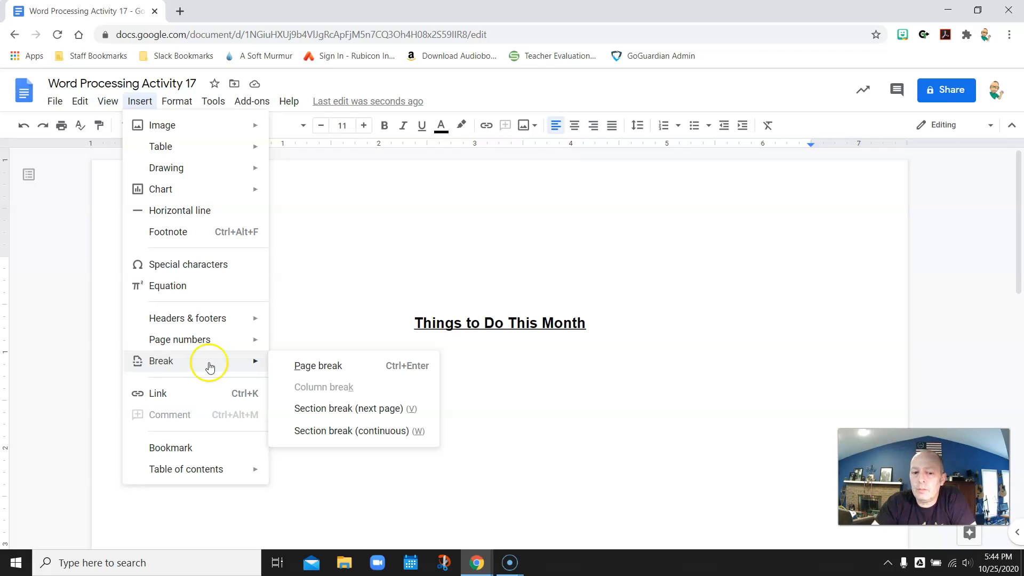
pyautogui.click(320, 431)
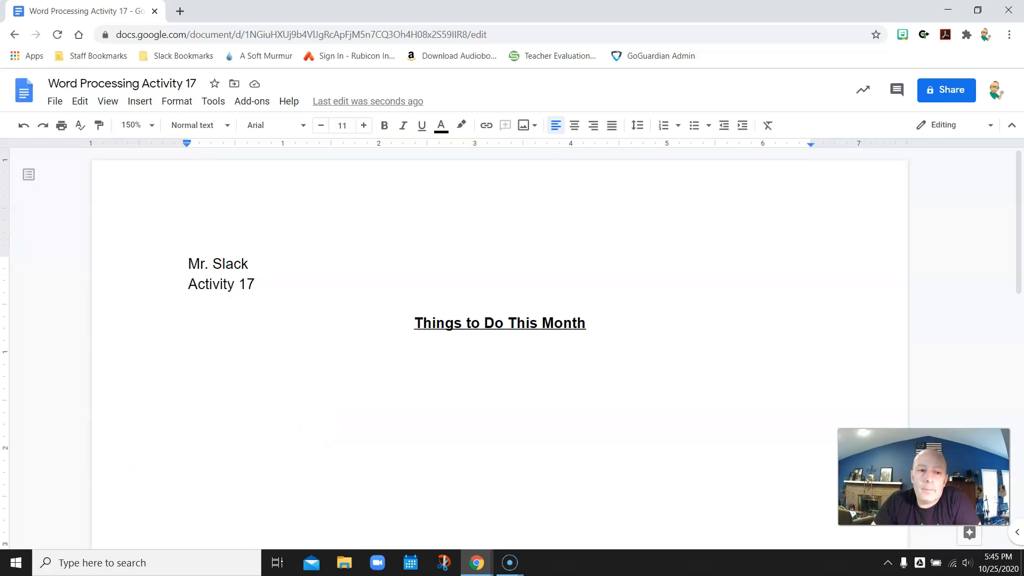
# Step: Apply the three-column preset to the new section and put the caret in its empty paragraph
pyautogui.click(174, 101)
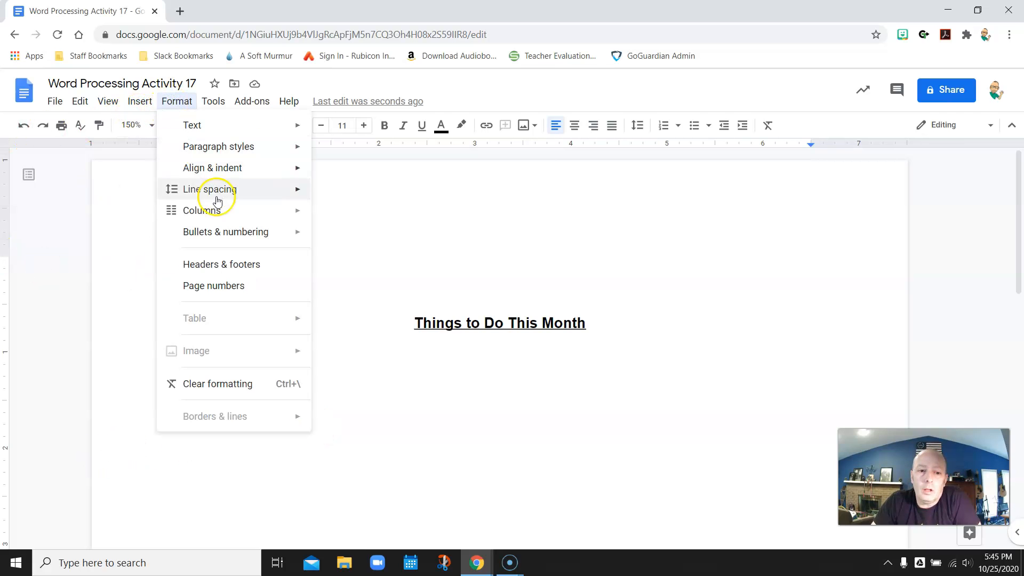
pyautogui.moveTo(218, 208)
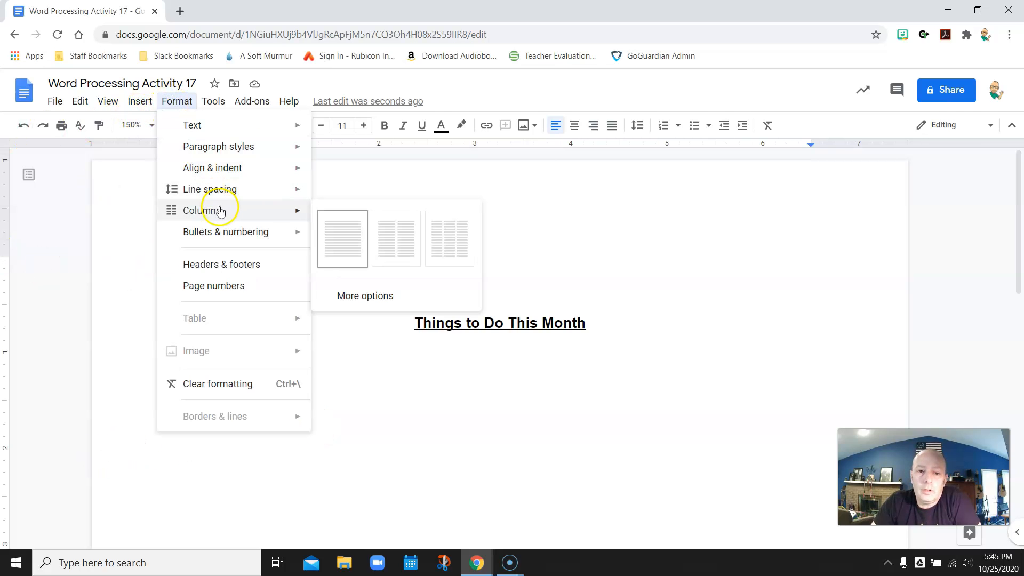
pyautogui.click(450, 240)
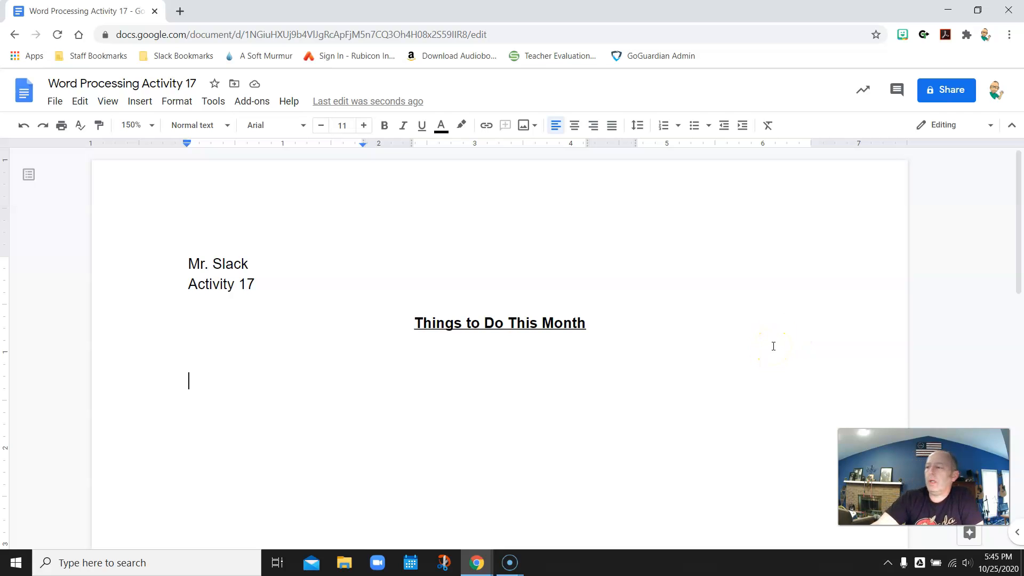
pyautogui.click(770, 348)
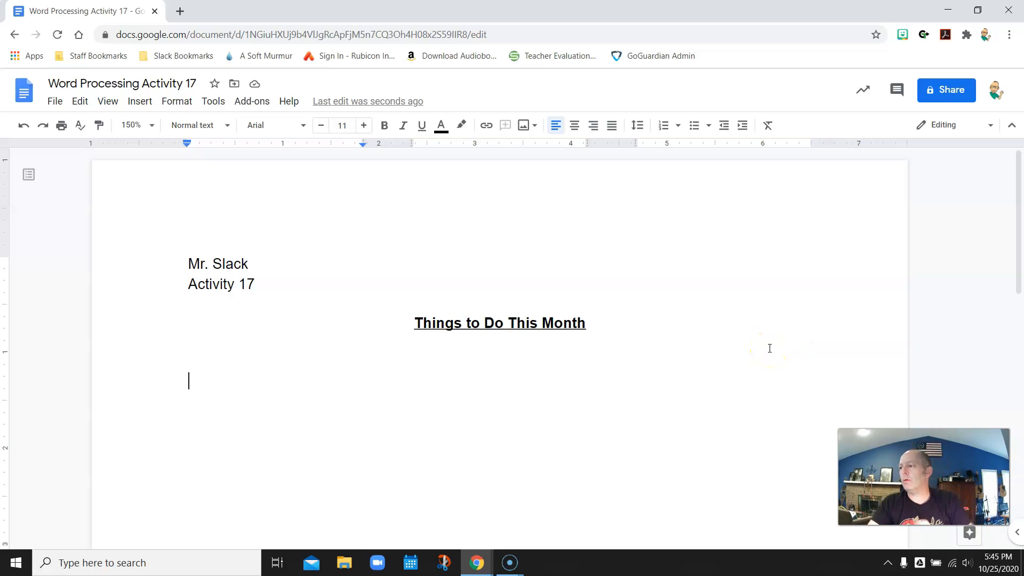
pyautogui.click(190, 437)
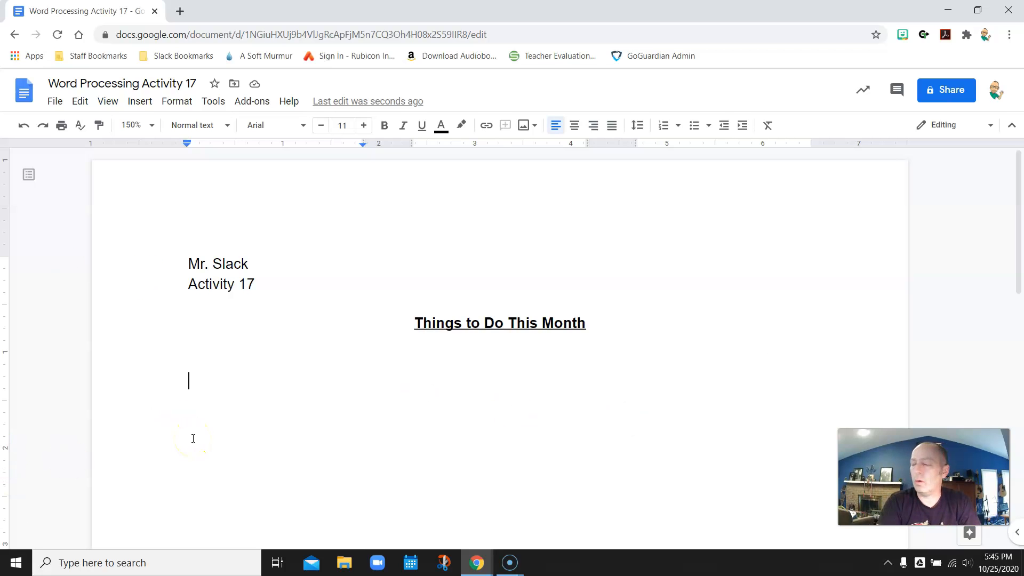
# Step: Type a bold 'HOME CHORES' heading, then switch bold off on the line below
pyautogui.hotkey('ctrl', 'b')
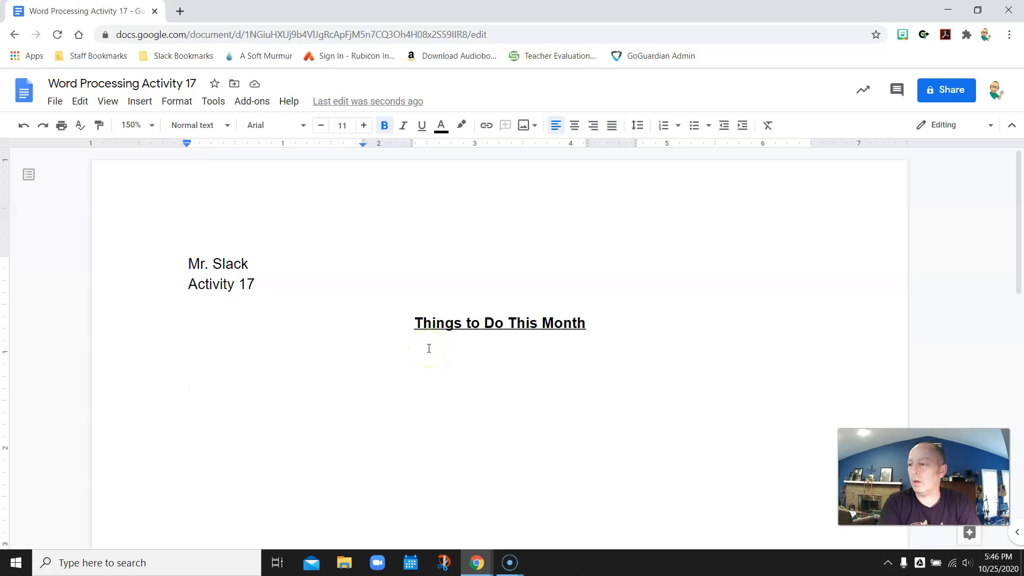
pyautogui.write('HOME CHORES')
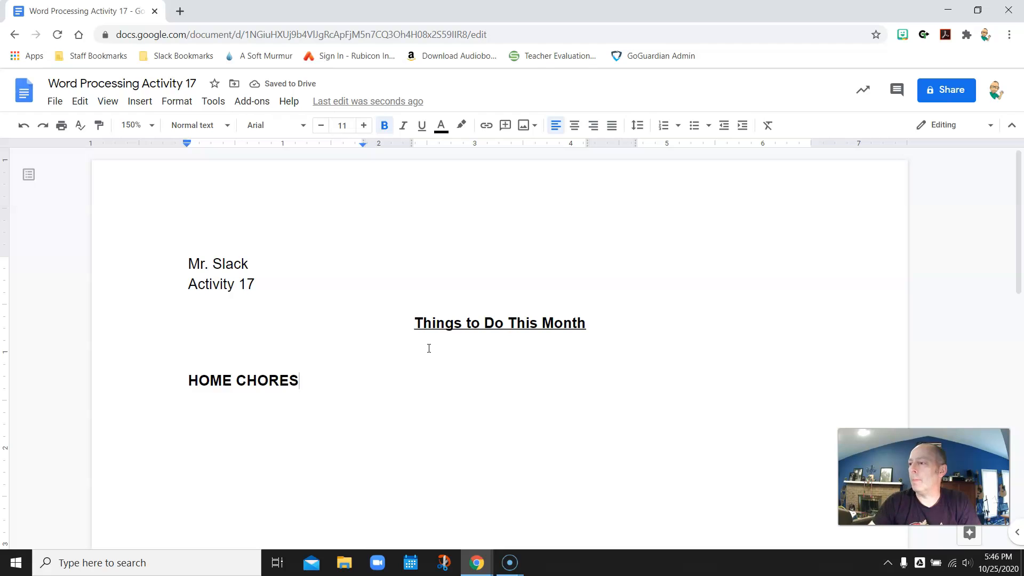
pyautogui.press('Return')
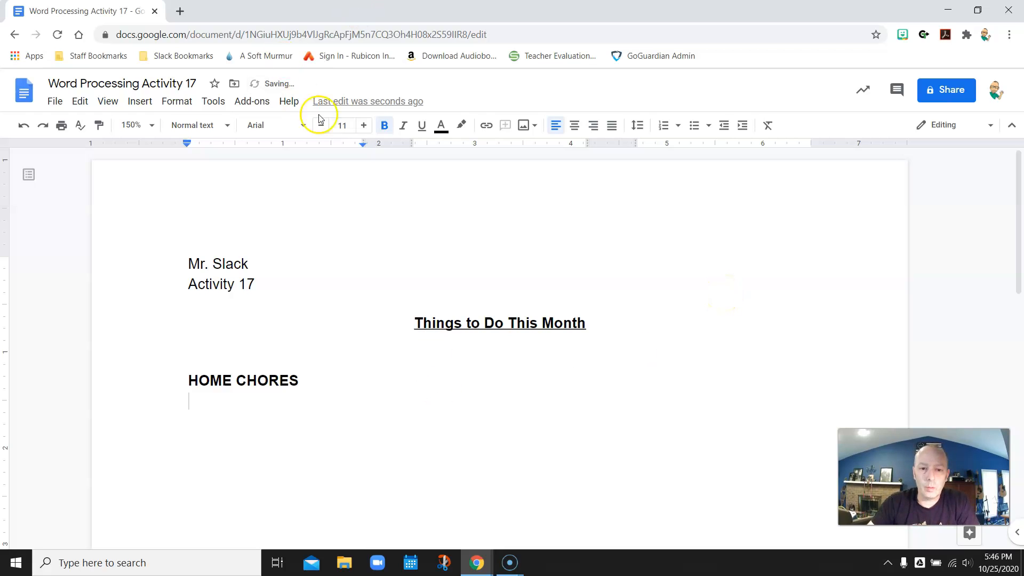
pyautogui.click(384, 125)
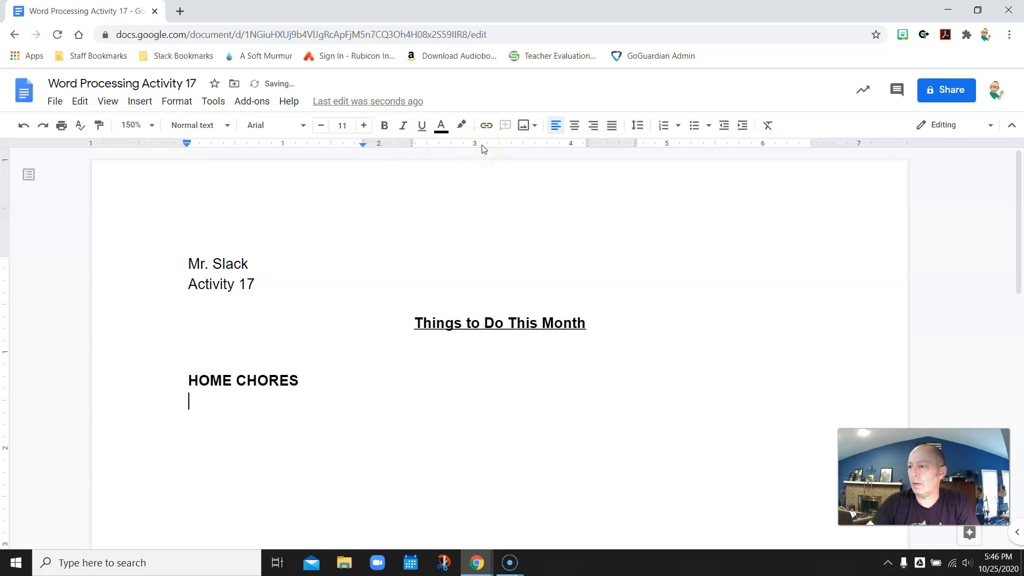
# Step: List the chores 'Shovel snow off walks', 'Do dishes nightly' and 'Make my bed daily'
pyautogui.write('sH')
pyautogui.press('BackSpace')
pyautogui.press('BackSpace')
pyautogui.press('BackSpace')
pyautogui.write('Shoev')
pyautogui.press('BackSpace')
pyautogui.press('BackSpace')
pyautogui.write('vel snow')
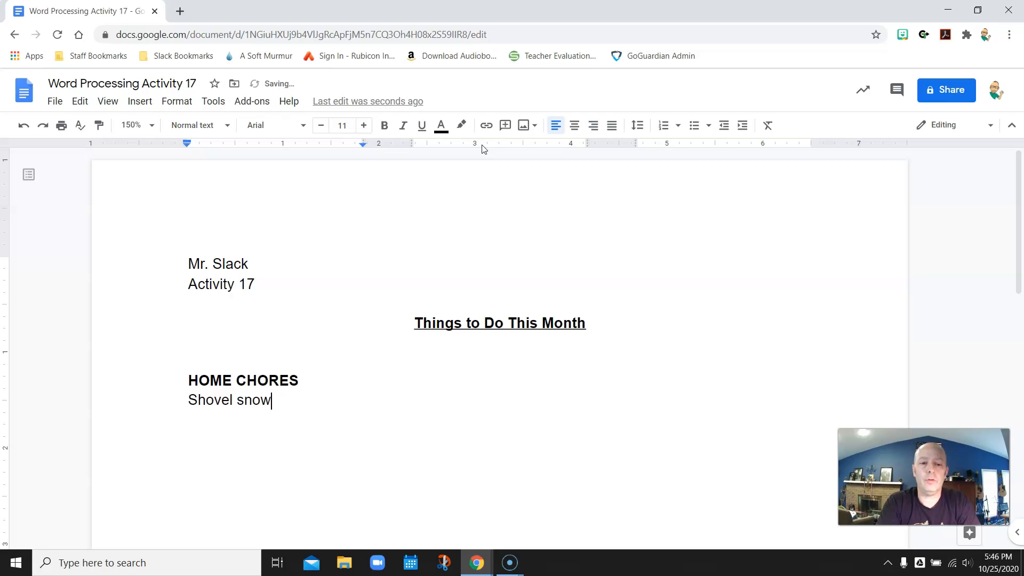
pyautogui.write(' off walks')
pyautogui.press('Return')
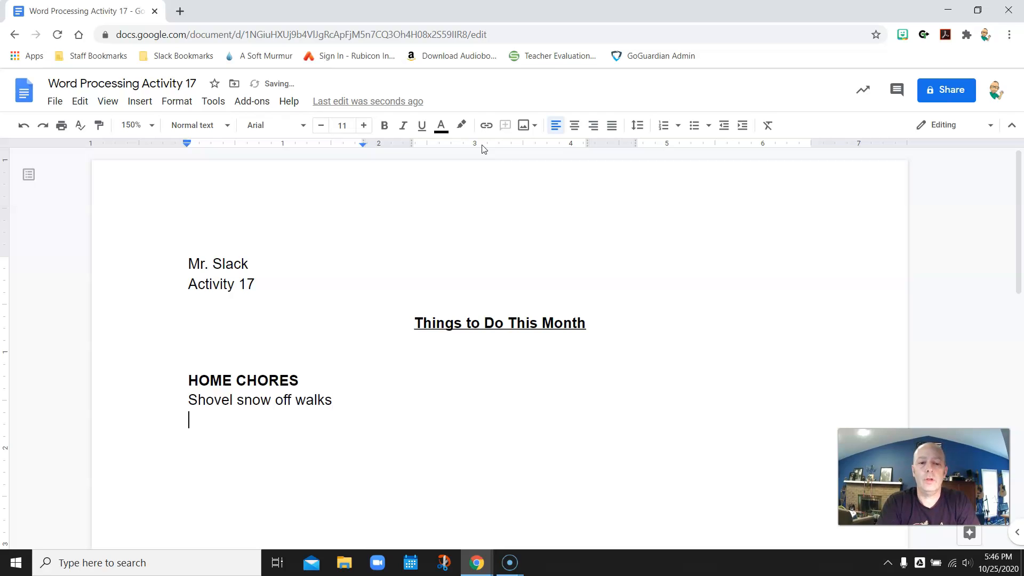
pyautogui.write('Do dishes nightly')
pyautogui.press('Return')
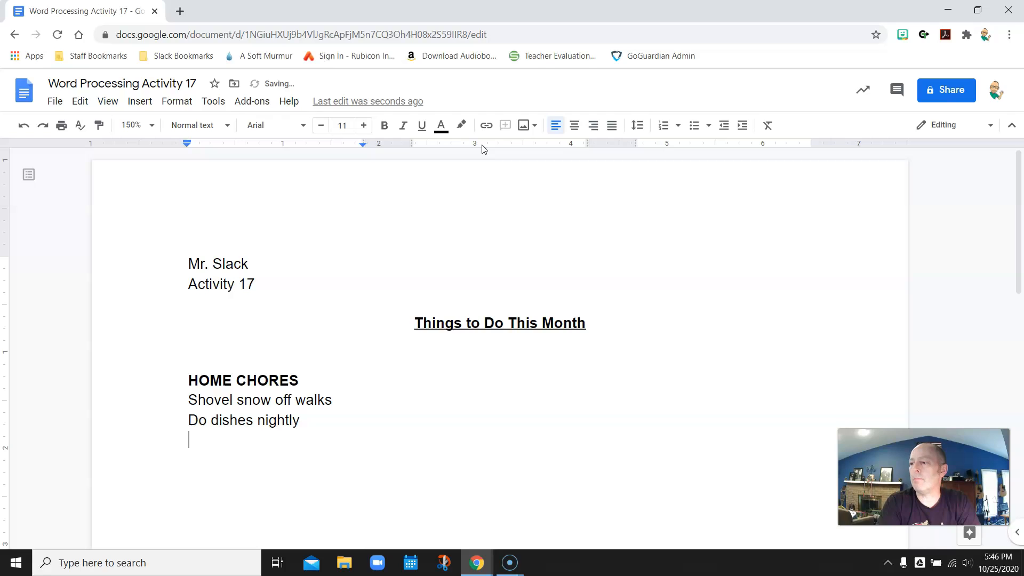
pyautogui.write('m')
pyautogui.press('BackSpace')
pyautogui.write('Make my b')
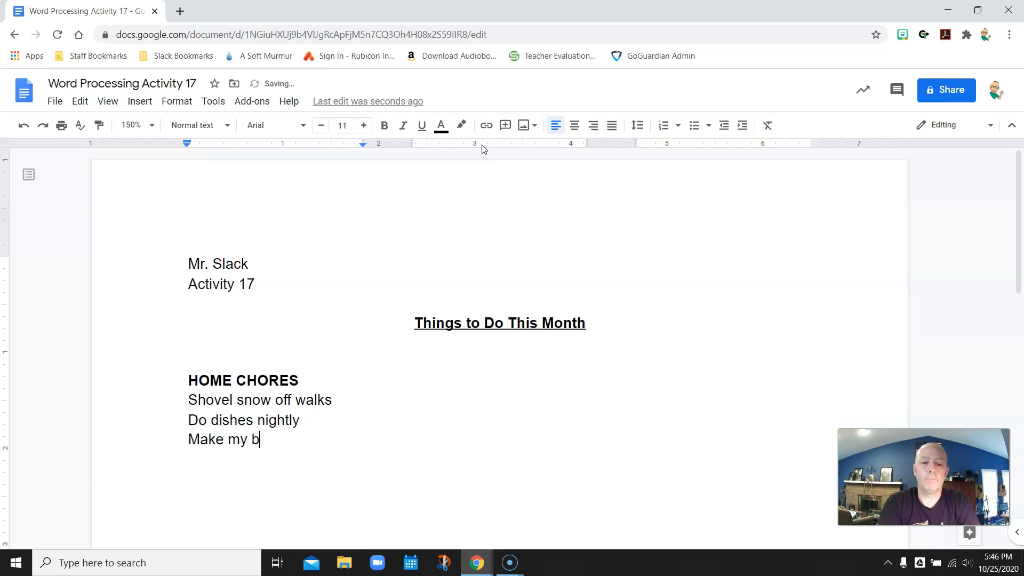
pyautogui.write('ed Da')
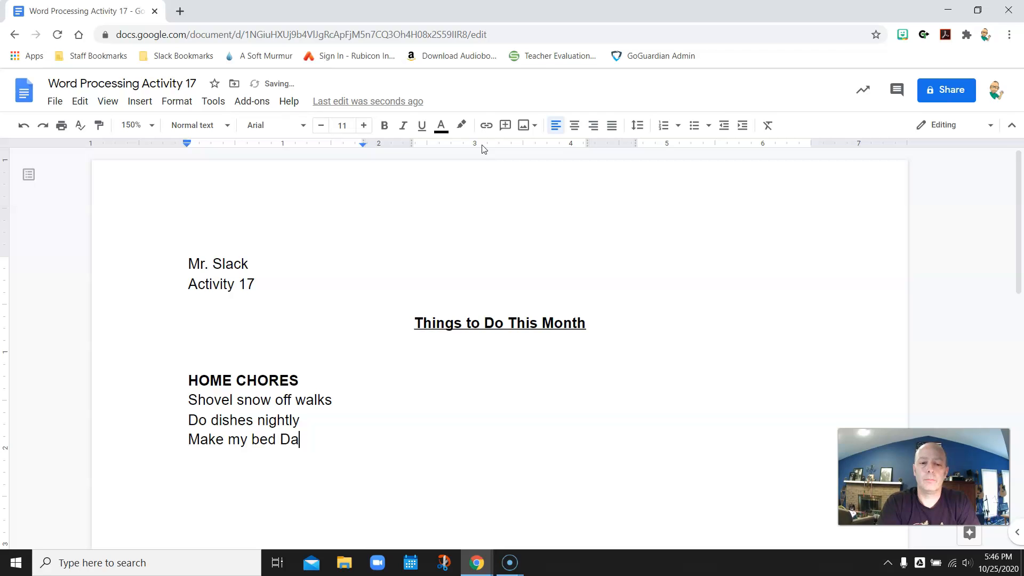
pyautogui.write('yily')
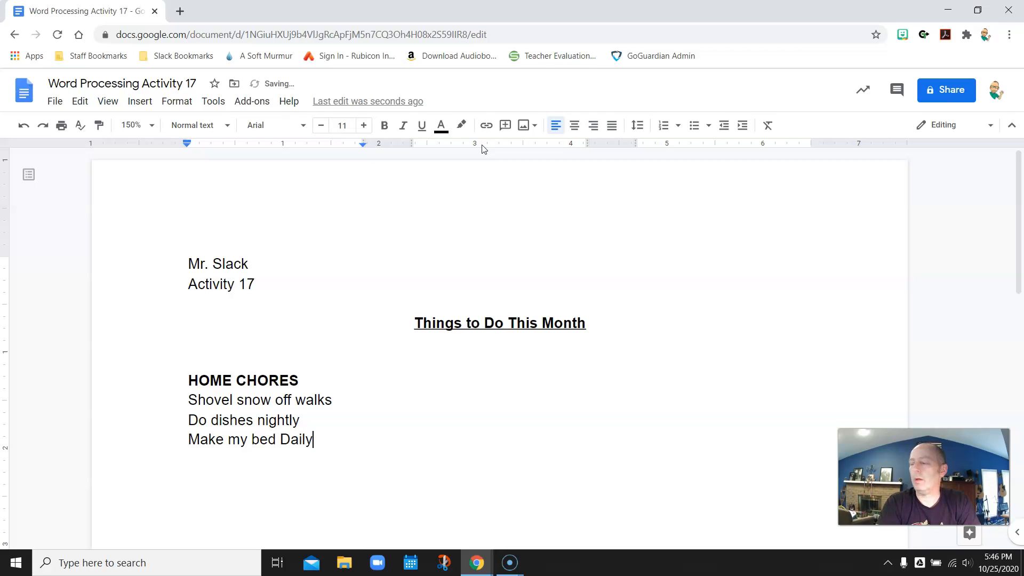
pyautogui.press('BackSpace')
pyautogui.press('BackSpace')
pyautogui.write('daily')
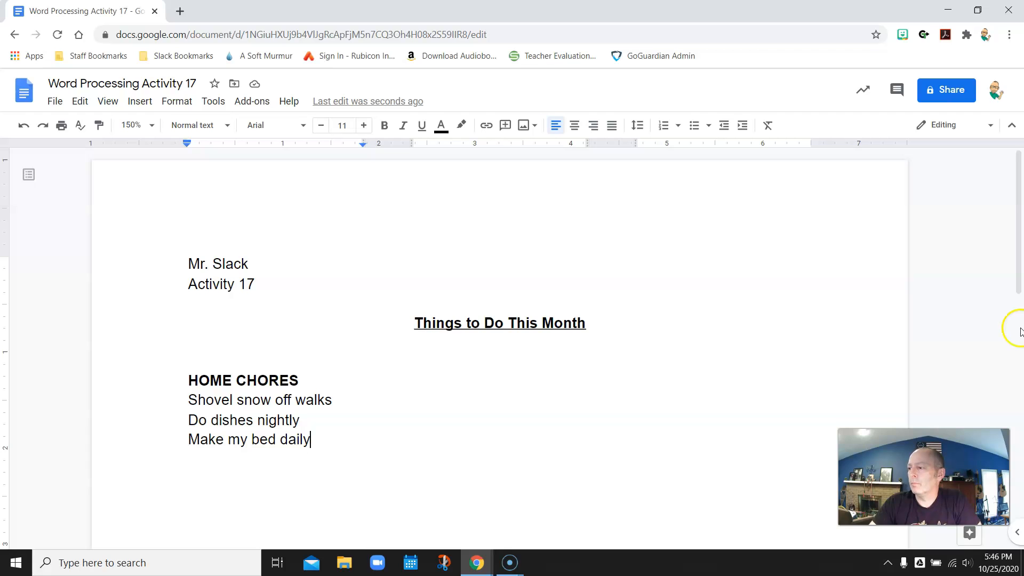
# Step: Add an empty line after 'Make my bed daily'
pyautogui.click(454, 376)
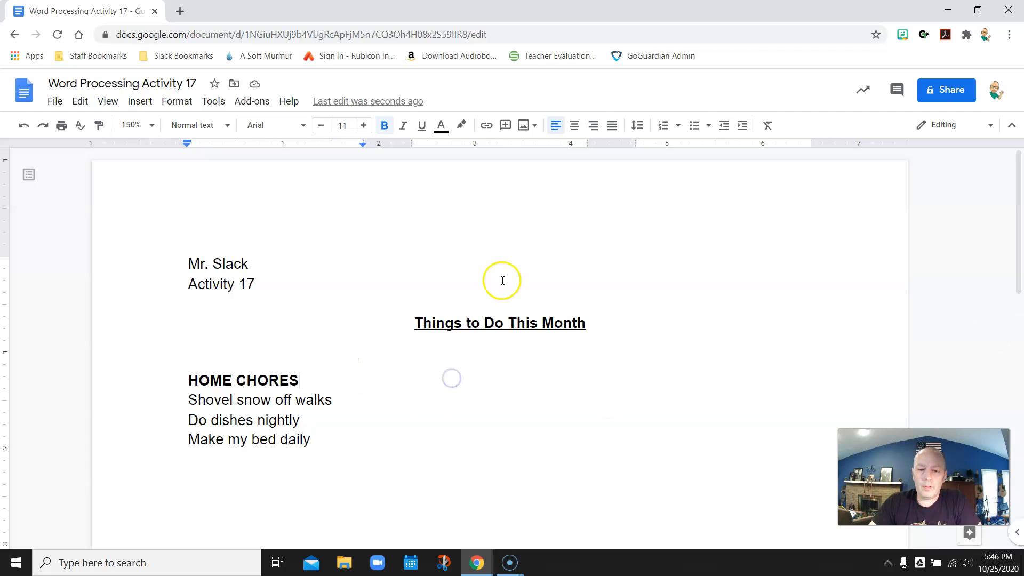
pyautogui.click(230, 465)
pyautogui.click(319, 438)
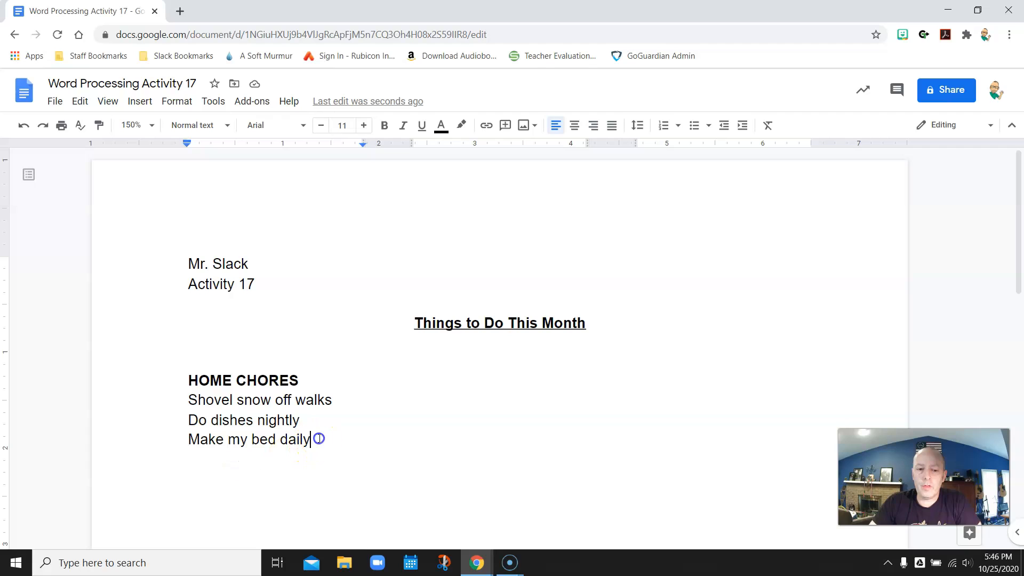
pyautogui.press('Return')
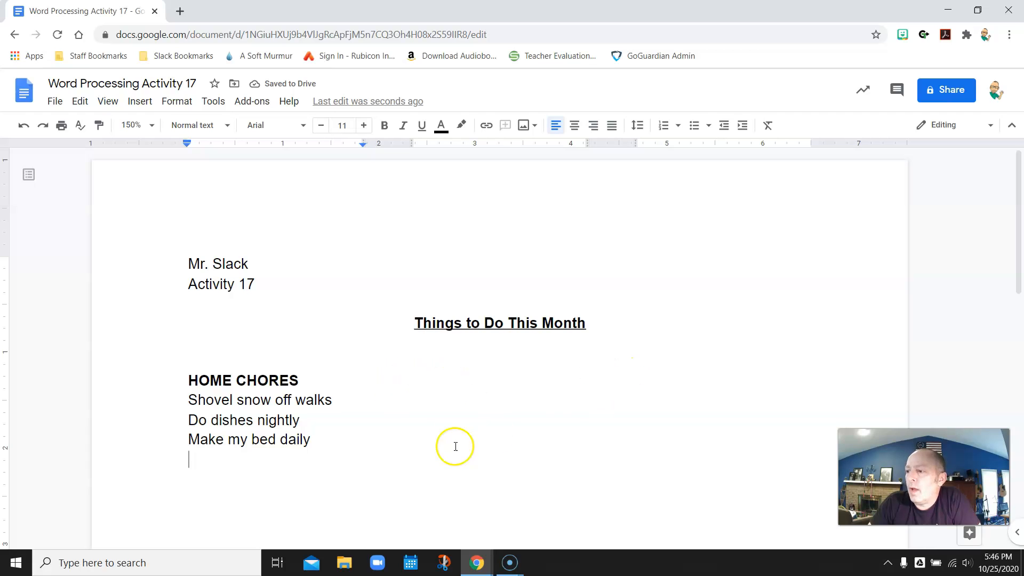
# Step: Insert a column break after the Home Chores list to continue in the second column
pyautogui.click(147, 111)
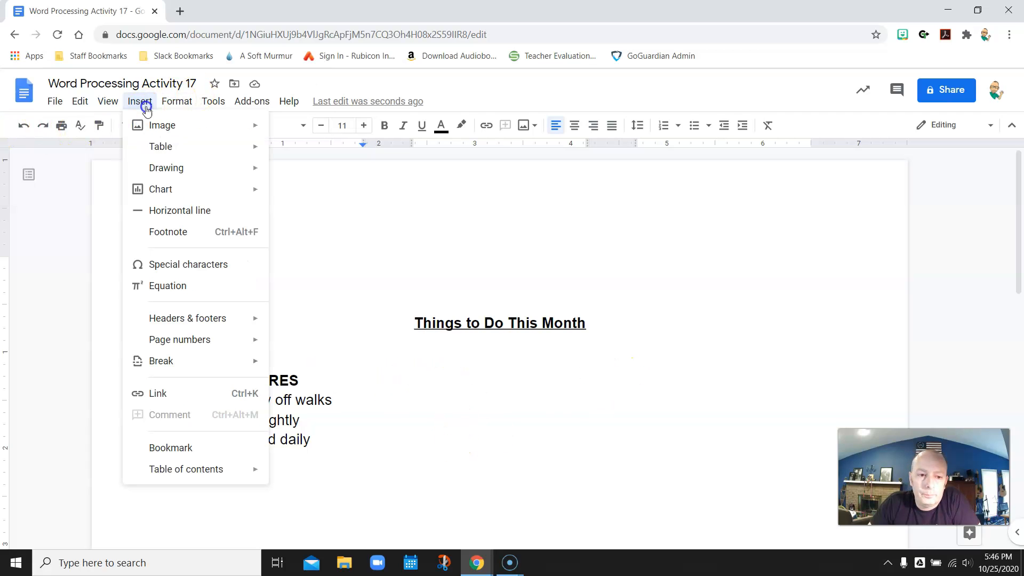
pyautogui.click(290, 482)
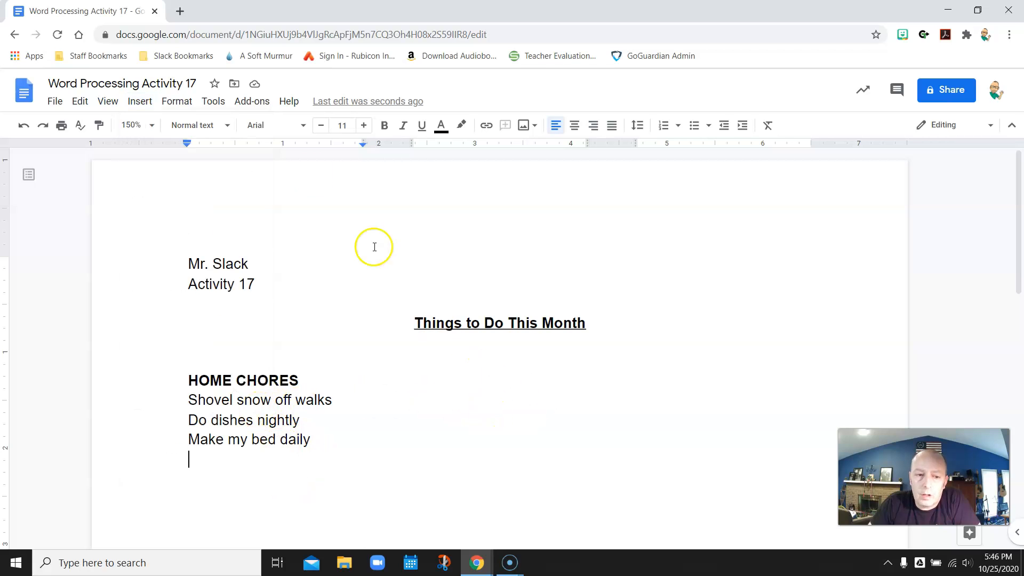
pyautogui.click(142, 104)
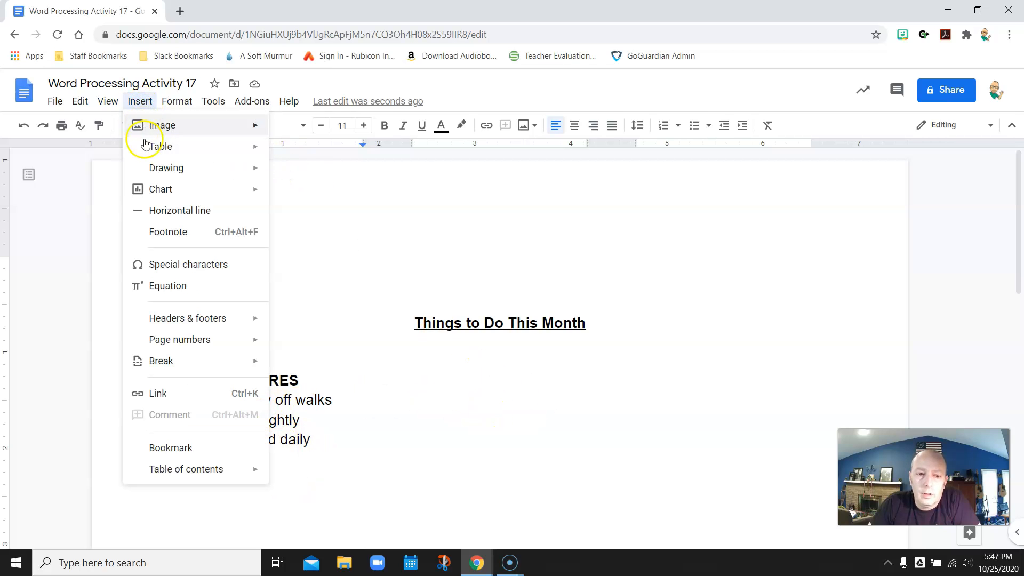
pyautogui.moveTo(197, 359)
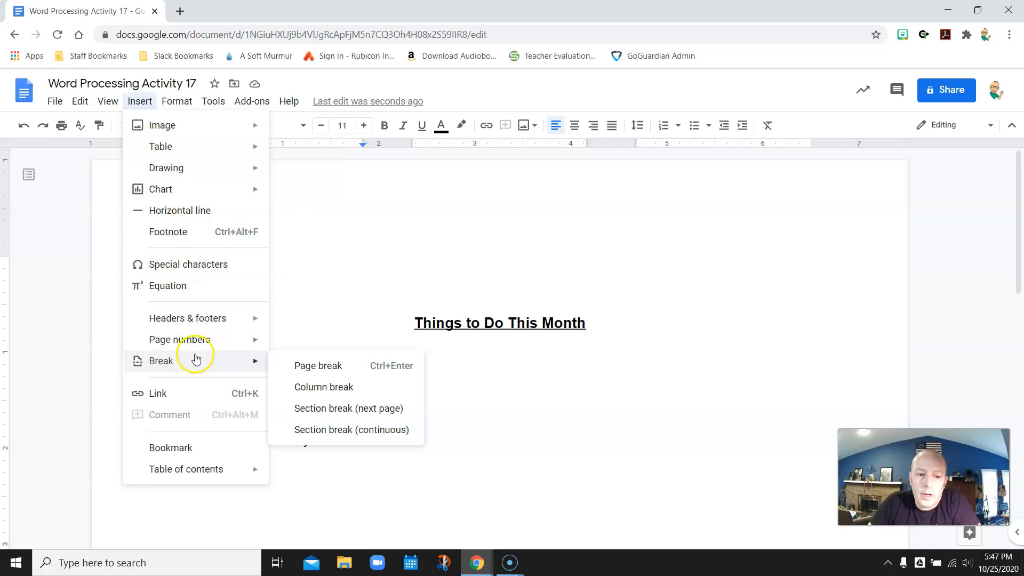
pyautogui.click(313, 389)
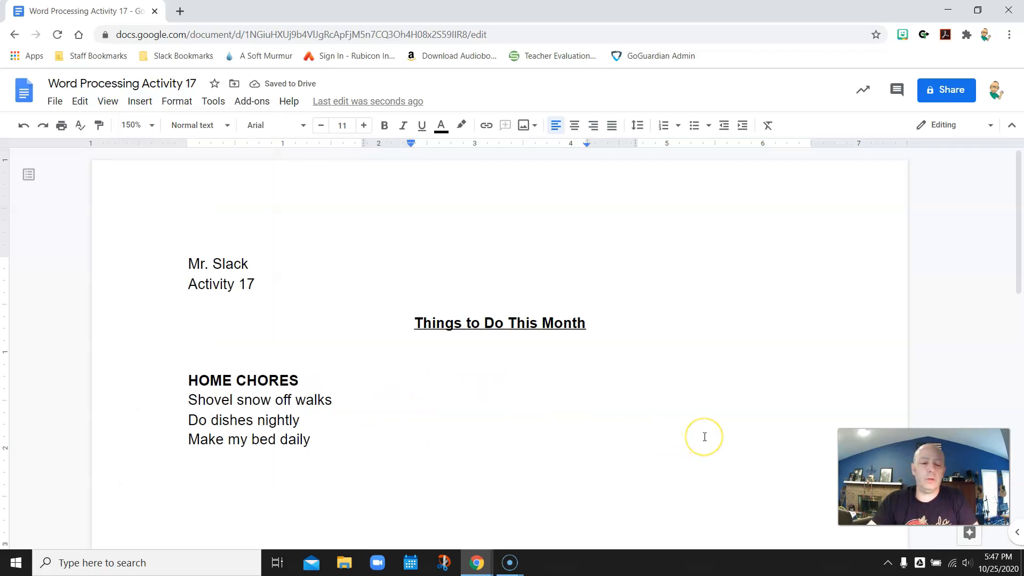
# Step: Add a bold 'SCHOOL' heading atop the second column with an indented plain line below
pyautogui.click(392, 130)
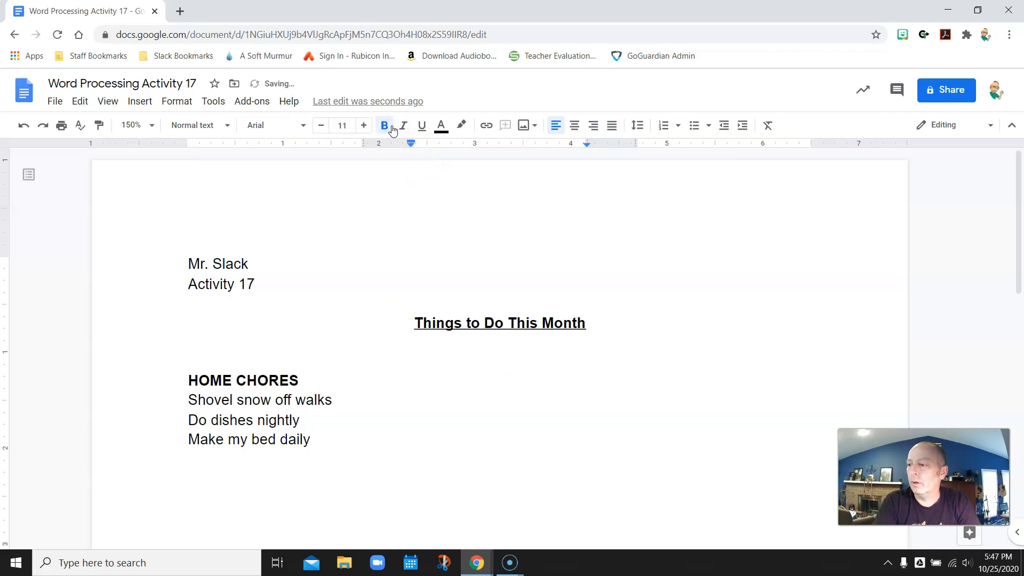
pyautogui.write('SCHOOL')
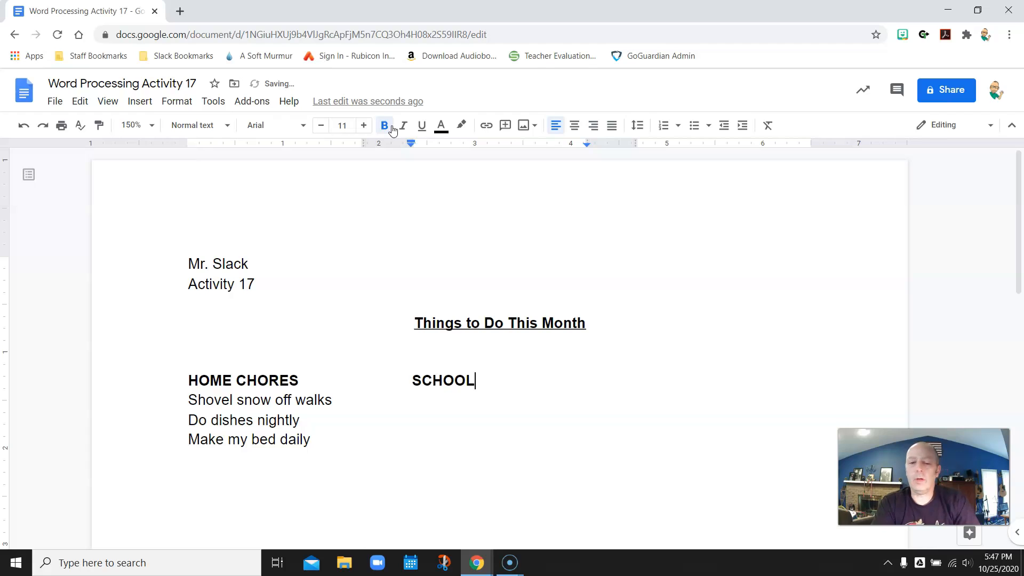
pyautogui.click(392, 130)
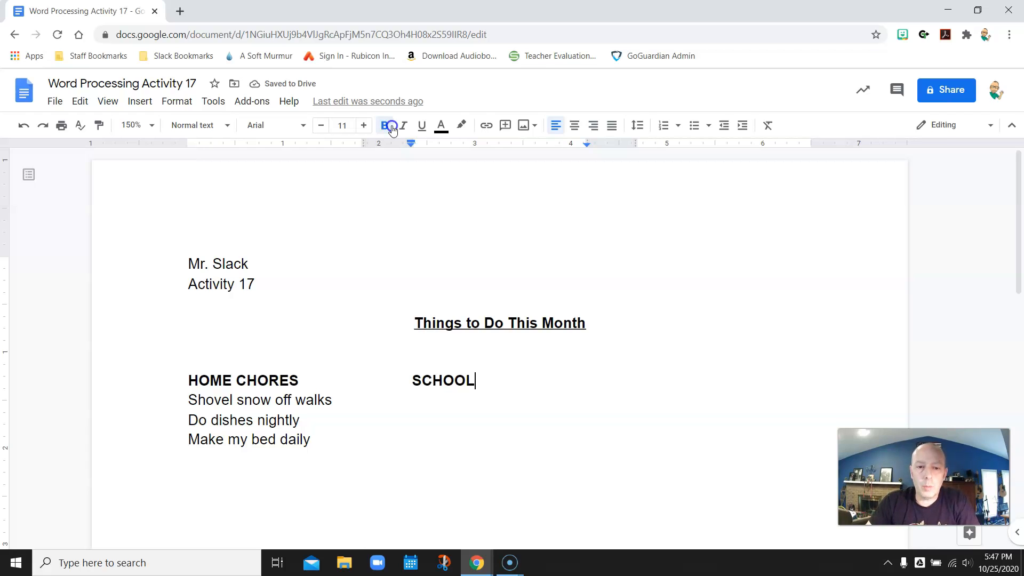
pyautogui.press('Down')
pyautogui.press('Tab')
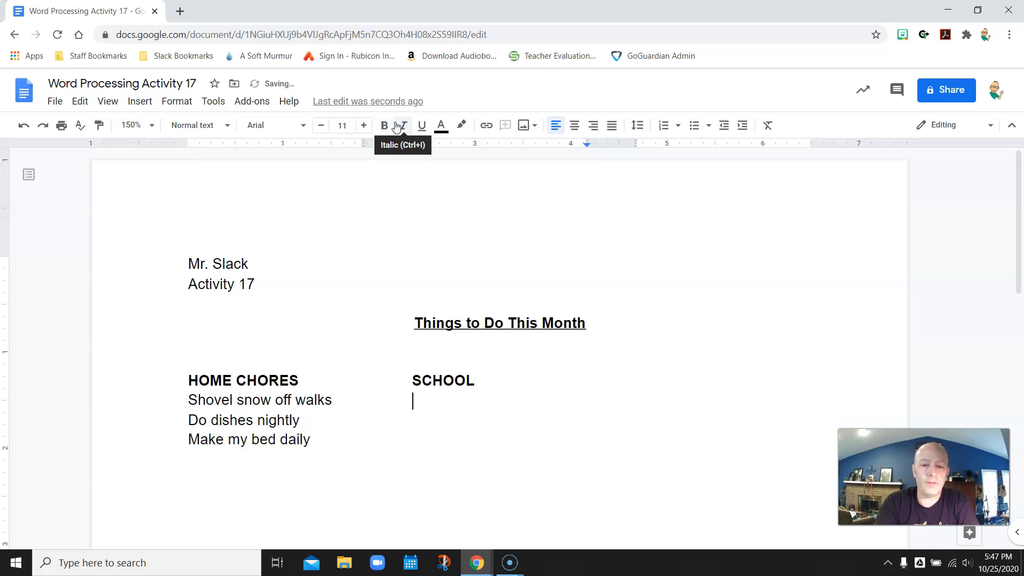
# Step: List 'Homework daily', 'Get progress report' and 'Practice instrument' under SCHOOL
pyautogui.write('Hom')
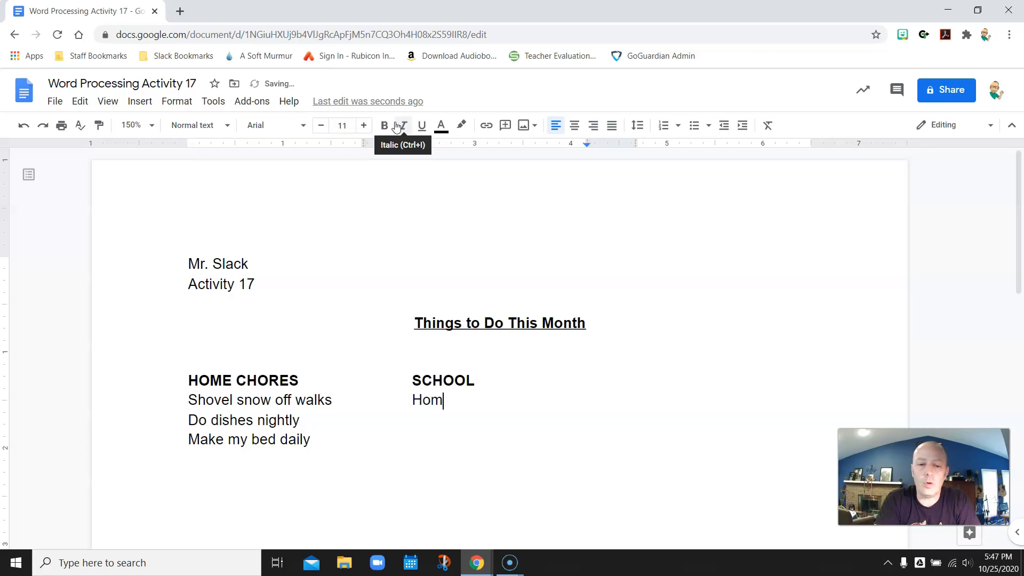
pyautogui.write('ework ')
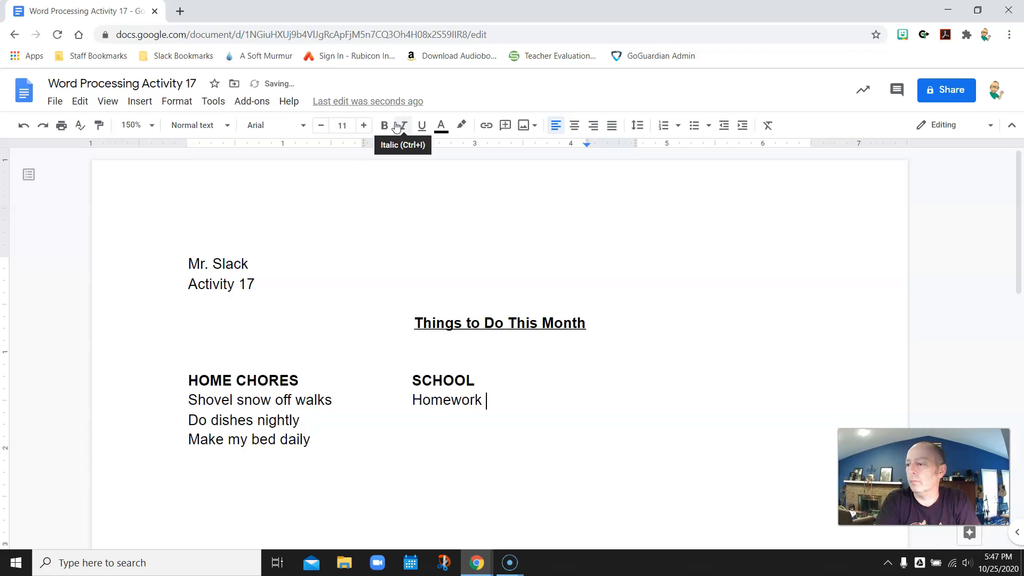
pyautogui.write('diaily')
pyautogui.press('Return')
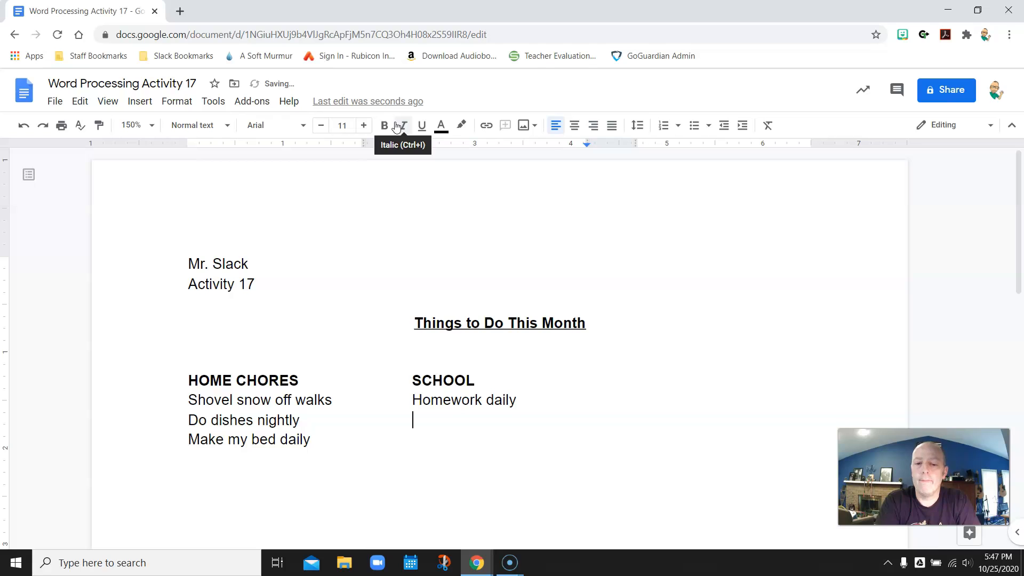
pyautogui.write('Get progress report')
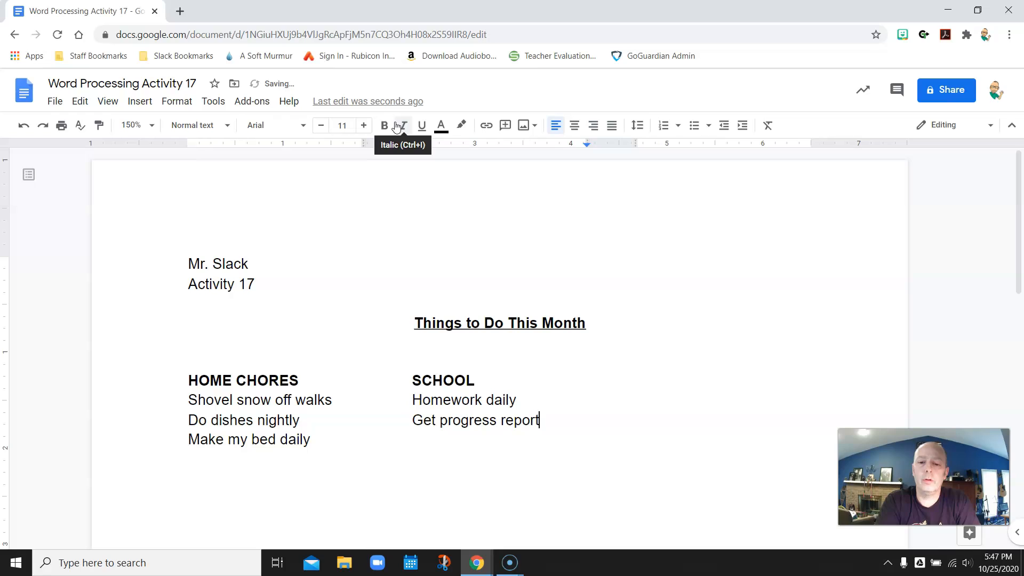
pyautogui.press('Down')
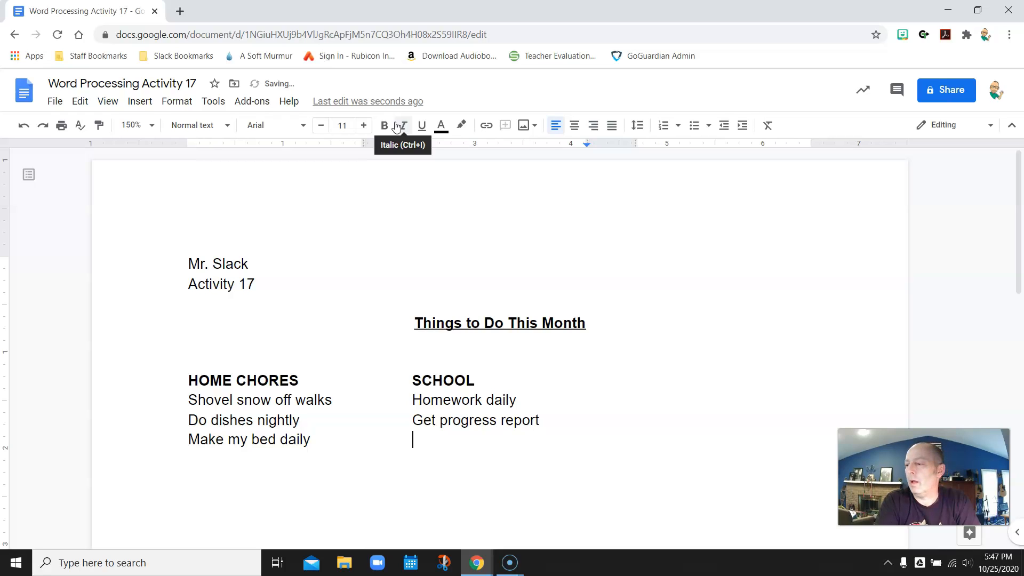
pyautogui.write('Practi')
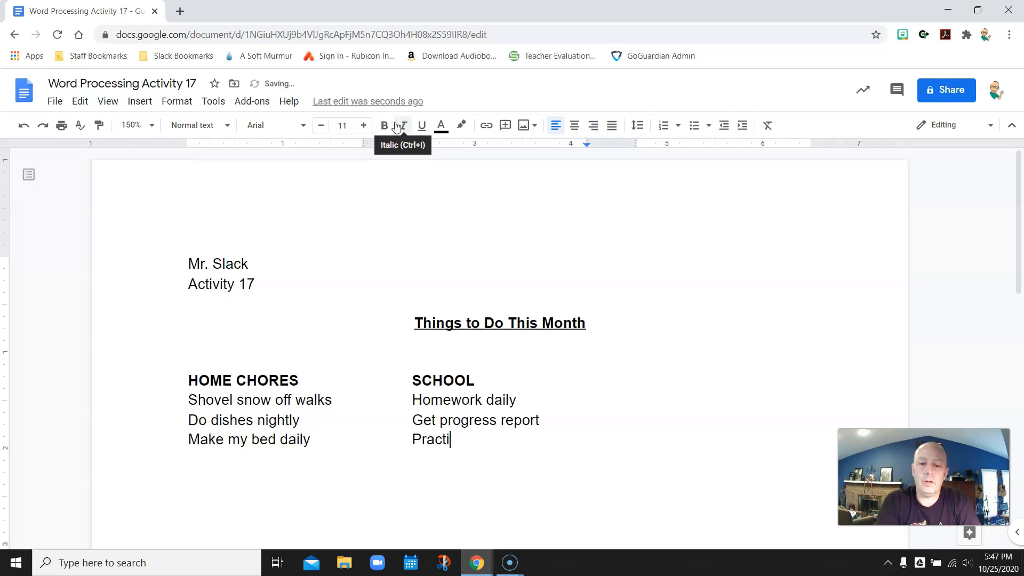
pyautogui.write('ce inst')
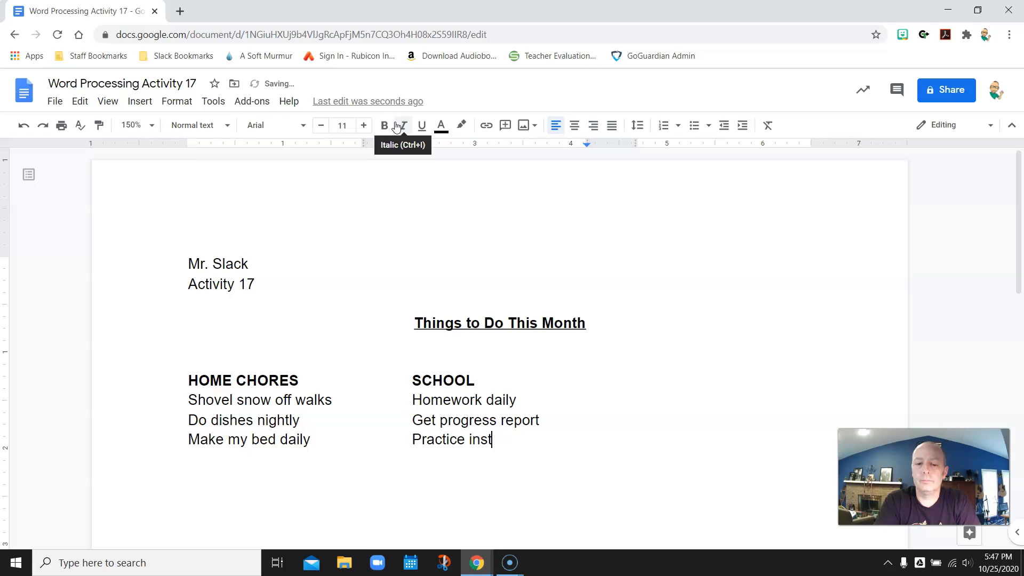
pyautogui.write('ru')
pyautogui.press('BackSpace')
pyautogui.write('rument')
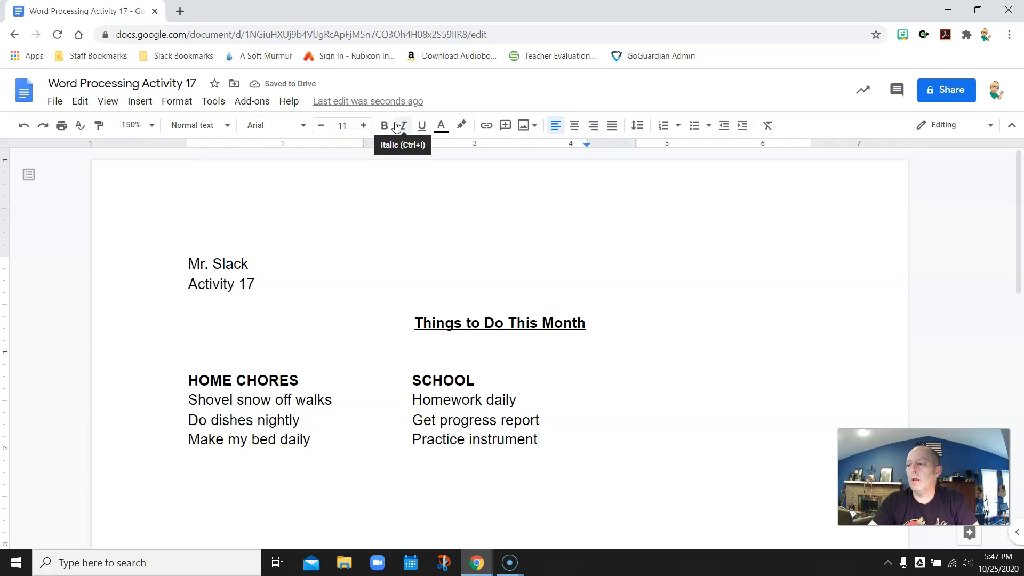
pyautogui.scroll(-2, 350, 224)
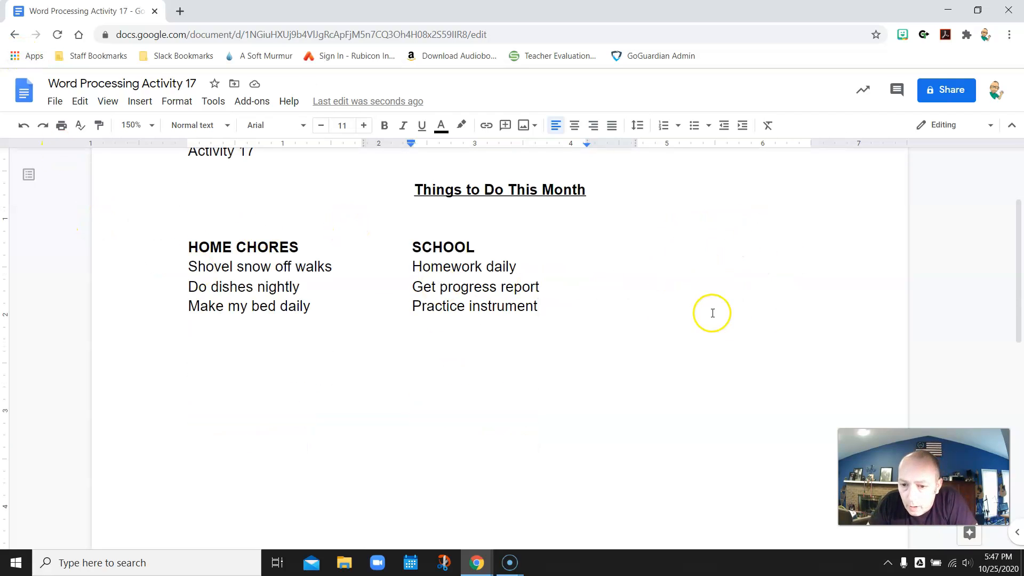
# Step: Insert a column break after 'Practice instrument' to open the third column
pyautogui.click(140, 101)
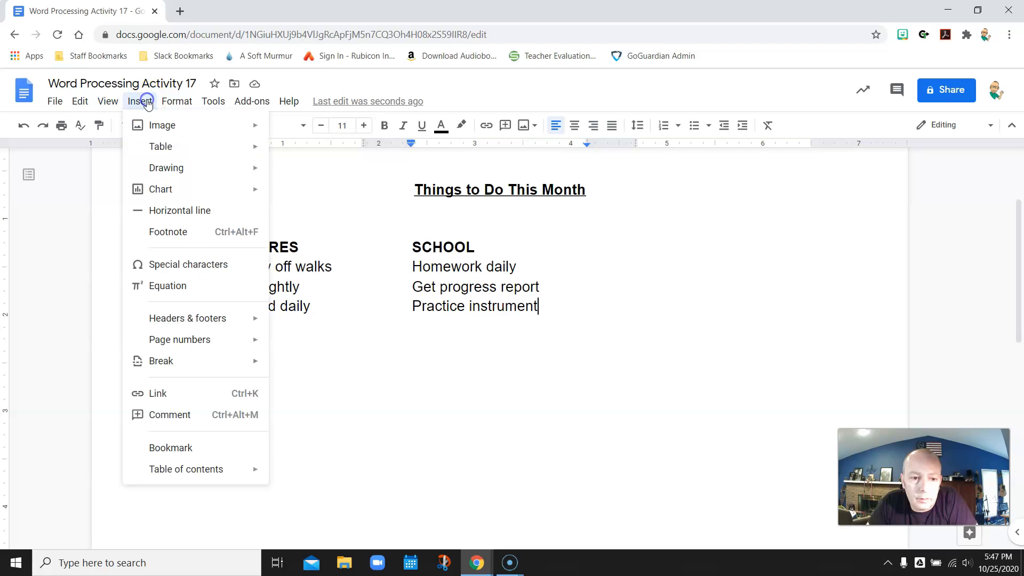
pyautogui.moveTo(199, 358)
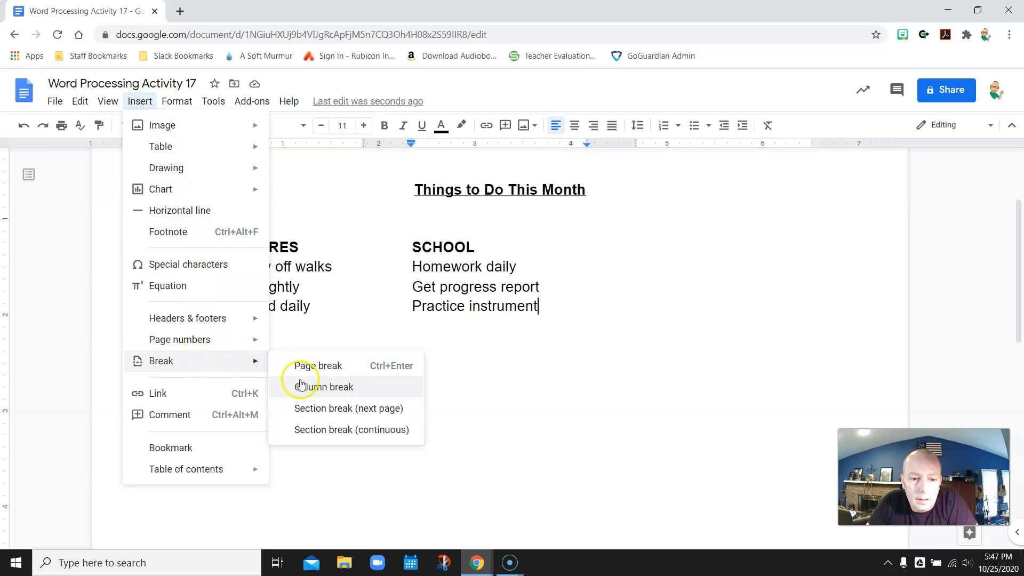
pyautogui.click(319, 387)
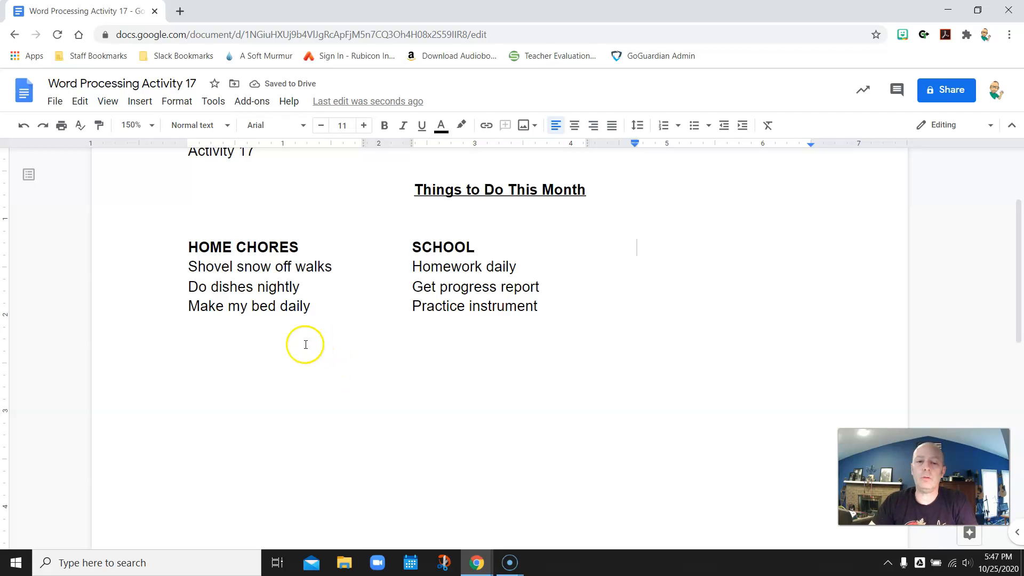
# Step: Type a bold FAMILY heading at the top of the third column
pyautogui.hotkey('ctrl', 'b')
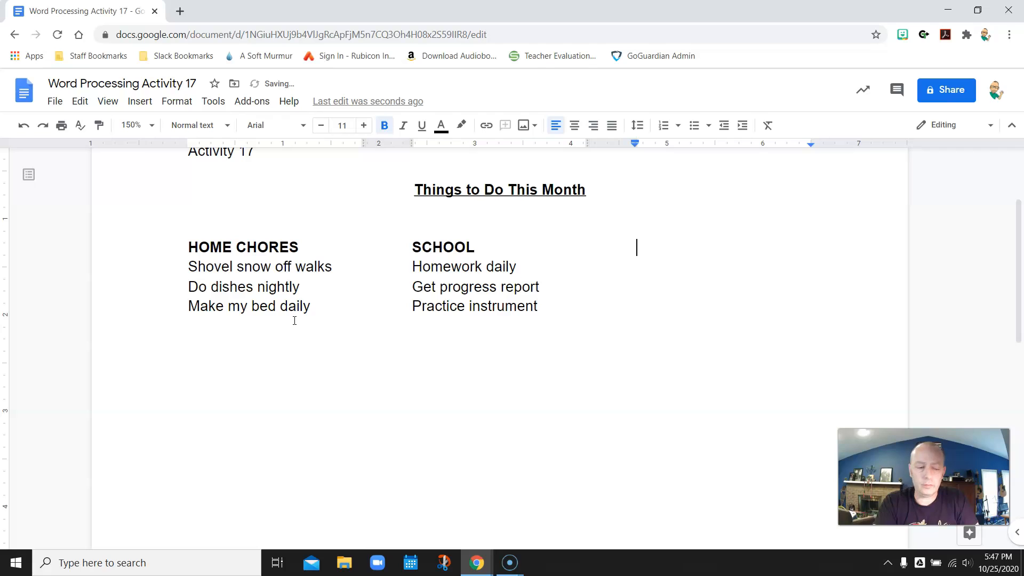
pyautogui.write('FMAIL')
pyautogui.press('BackSpace')
pyautogui.press('BackSpace')
pyautogui.press('BackSpace')
pyautogui.press('BackSpace')
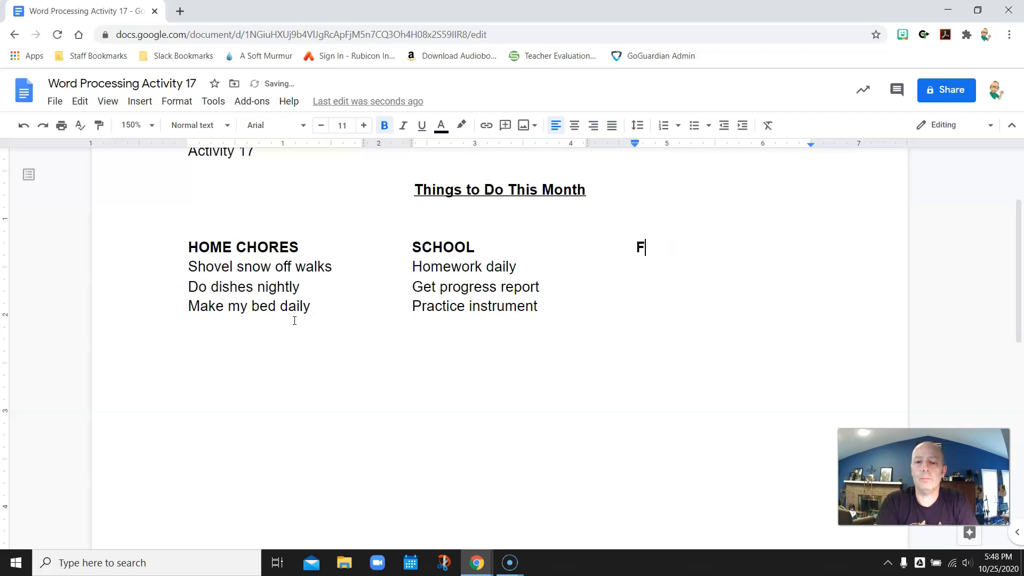
pyautogui.write('AMILY')
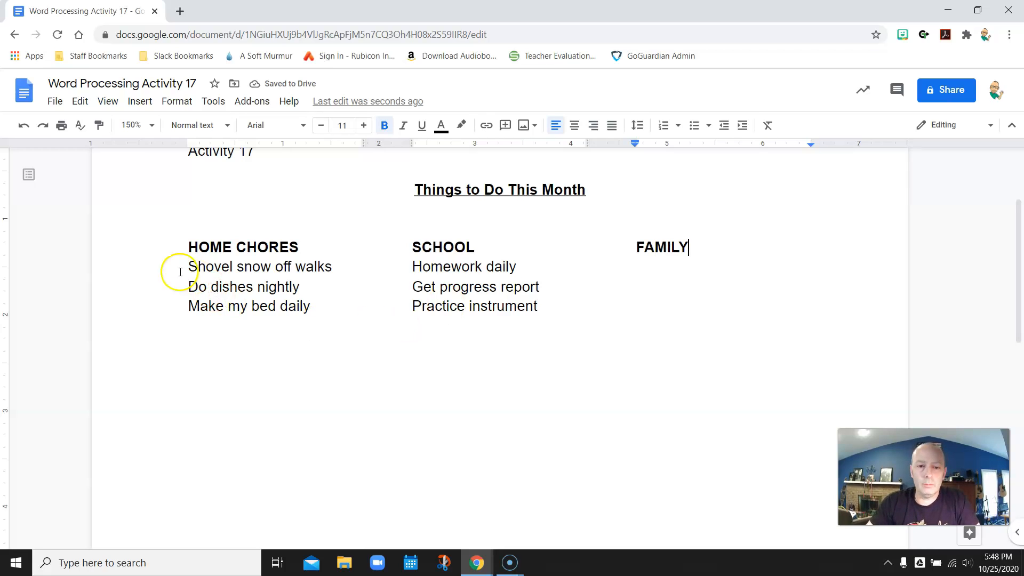
pyautogui.hotkey('ctrl', 'b')
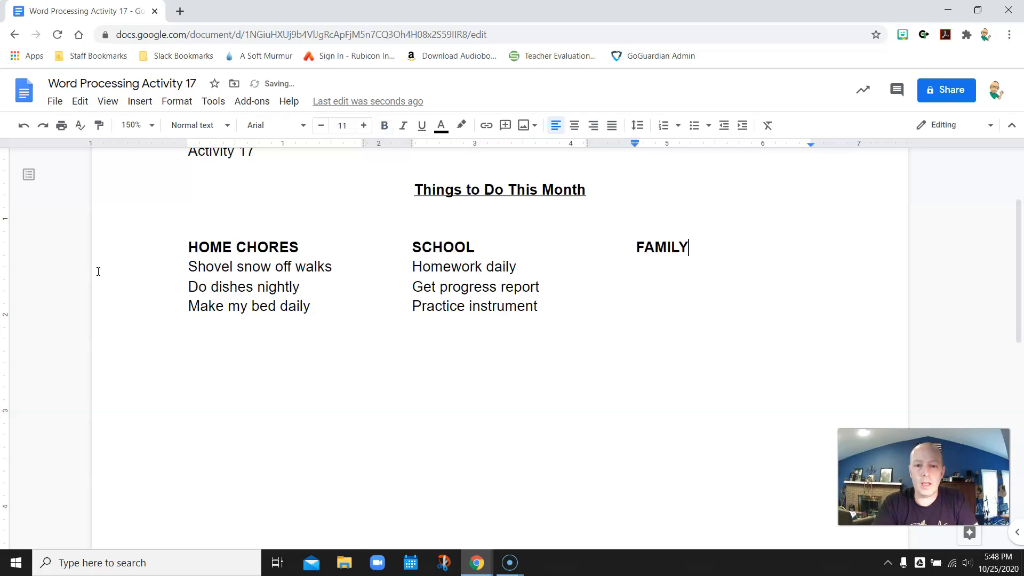
# Step: List Write Grandpa or Grandma, Play a game together, and Watch a movie under FAMILY
pyautogui.press('Return')
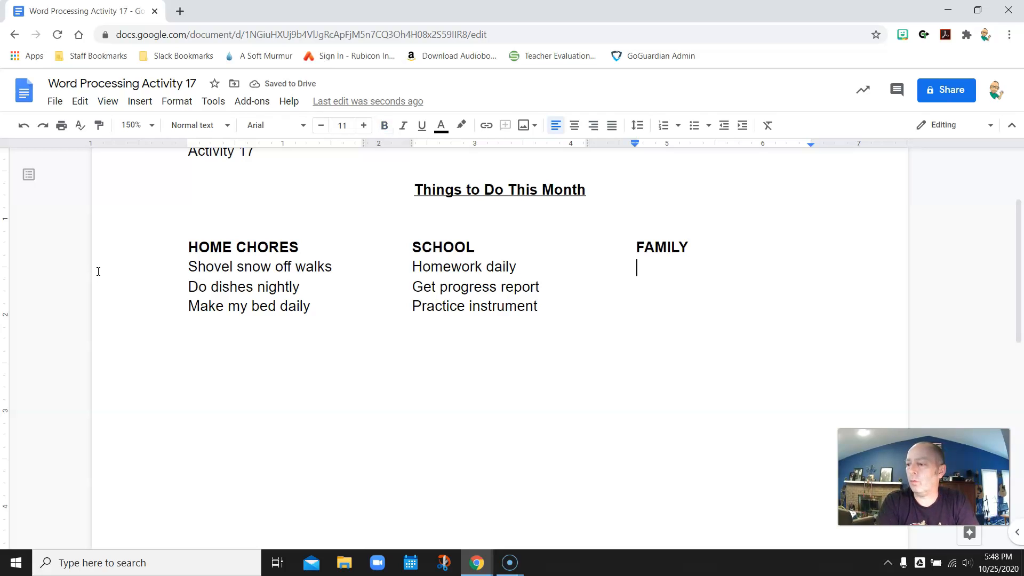
pyautogui.write('Write Gradn')
pyautogui.press('BackSpace')
pyautogui.press('BackSpace')
pyautogui.write('ndpa')
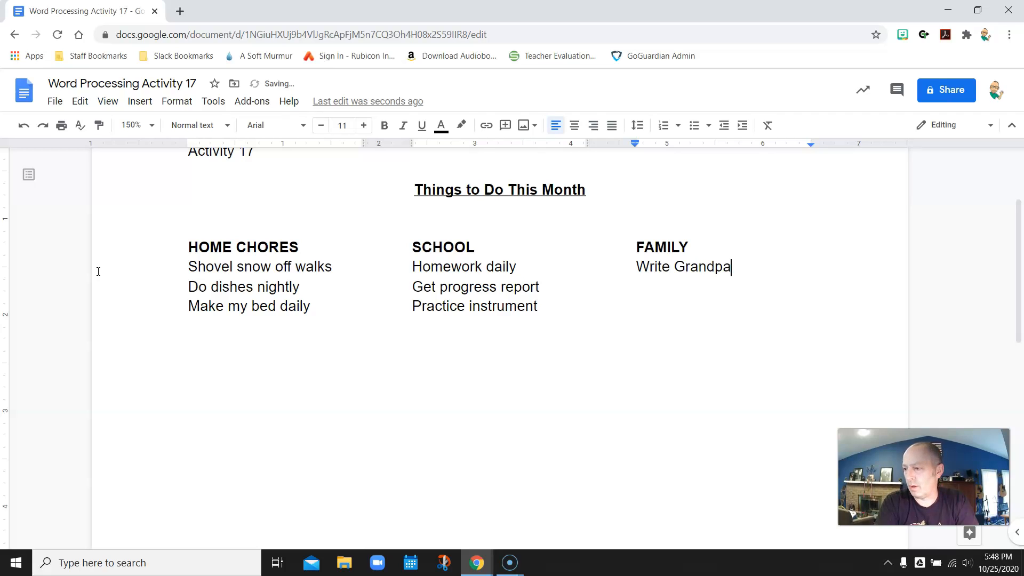
pyautogui.write(' or Grandm')
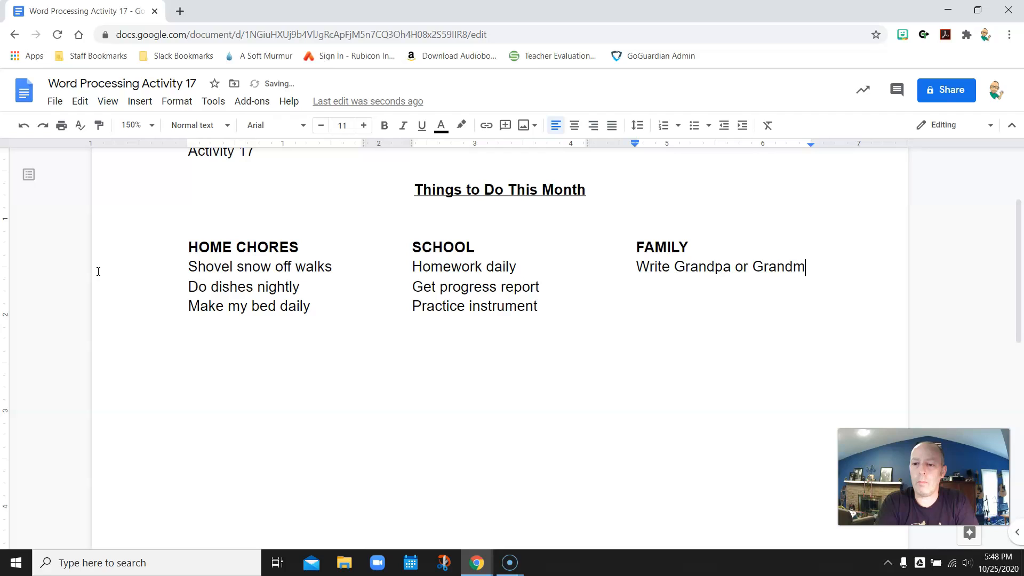
pyautogui.write('a')
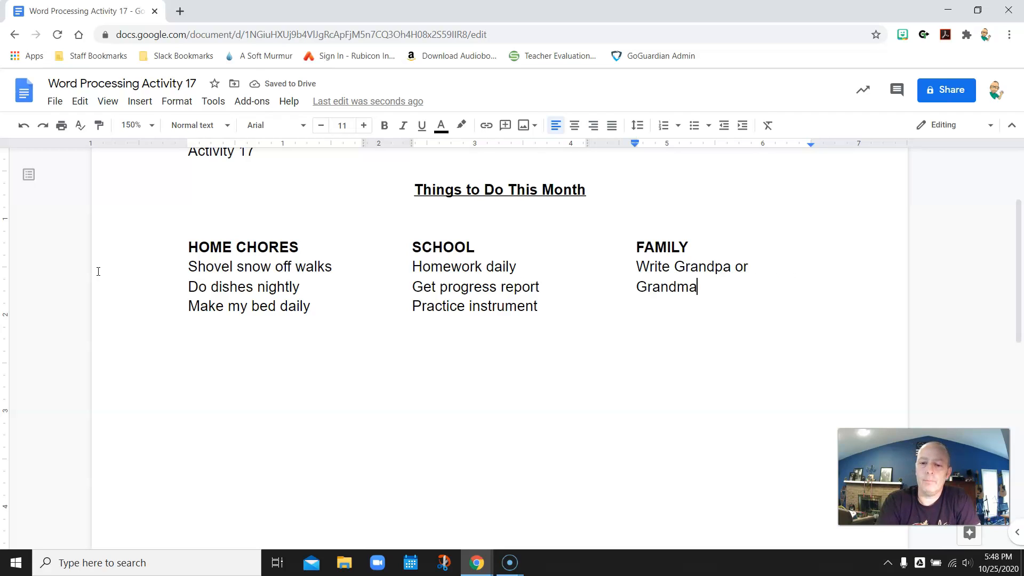
pyautogui.press('Return')
pyautogui.write('Play a game tog')
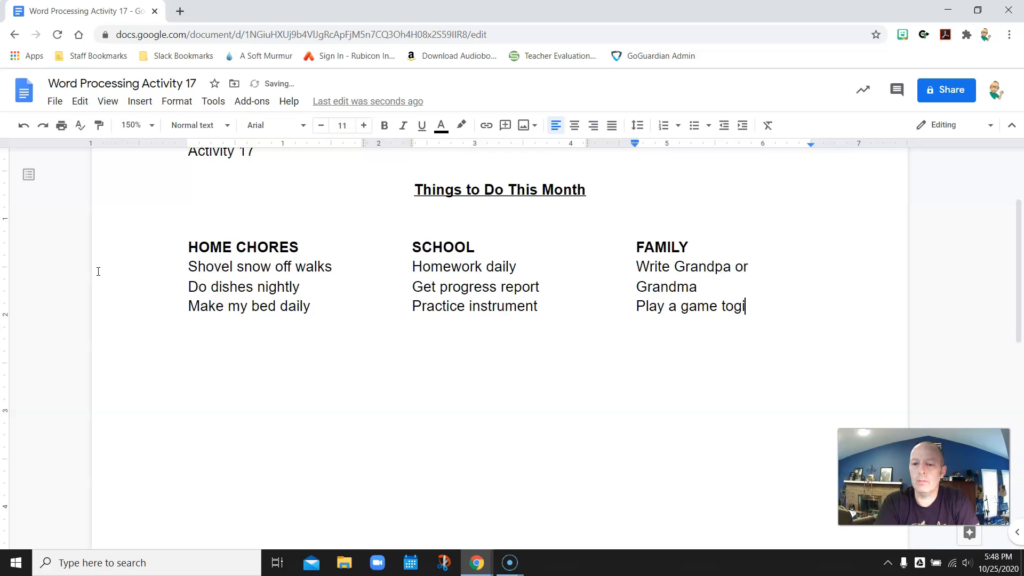
pyautogui.write('ether')
pyautogui.press('Return')
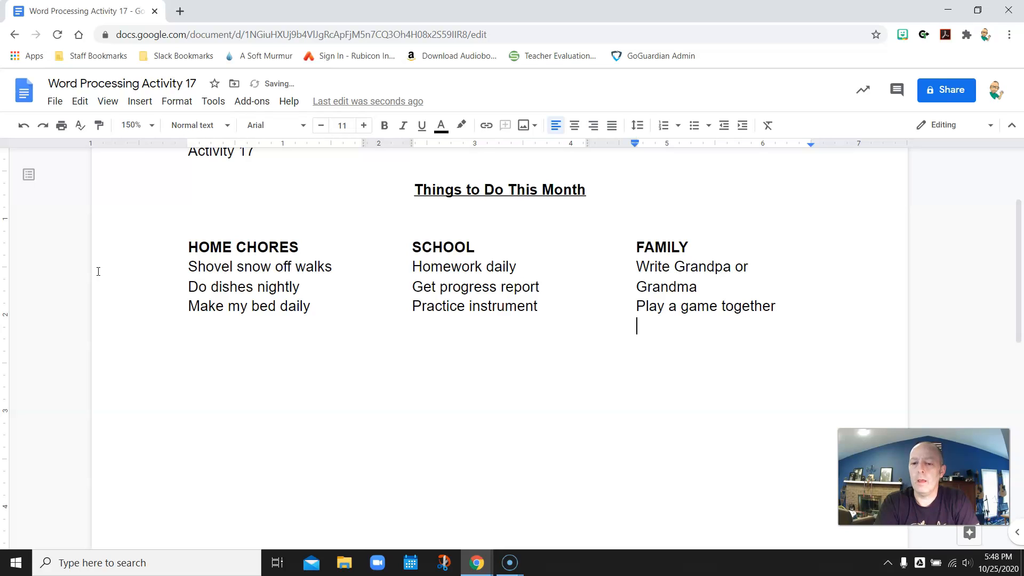
pyautogui.write('Watch')
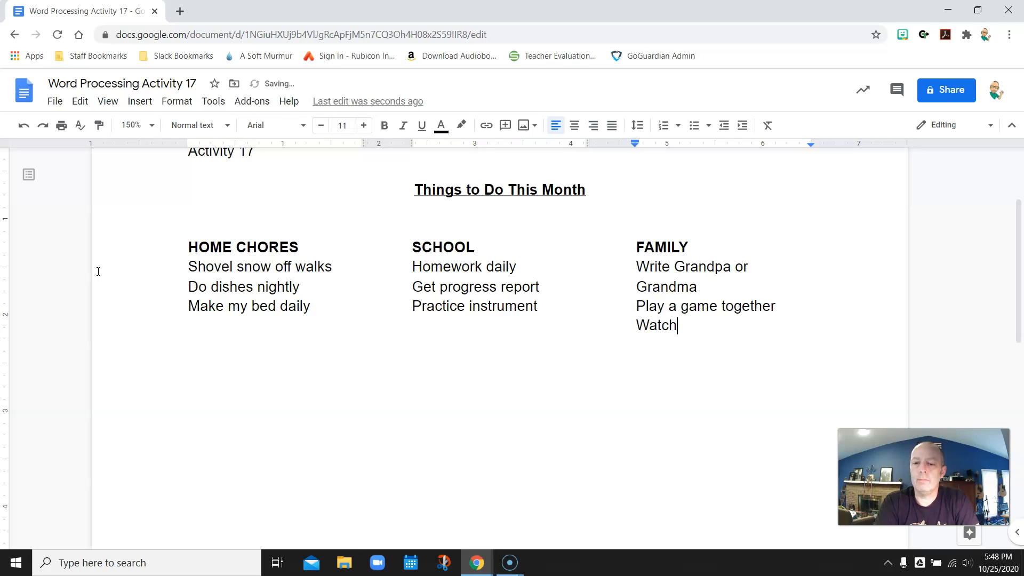
pyautogui.write(' a movie')
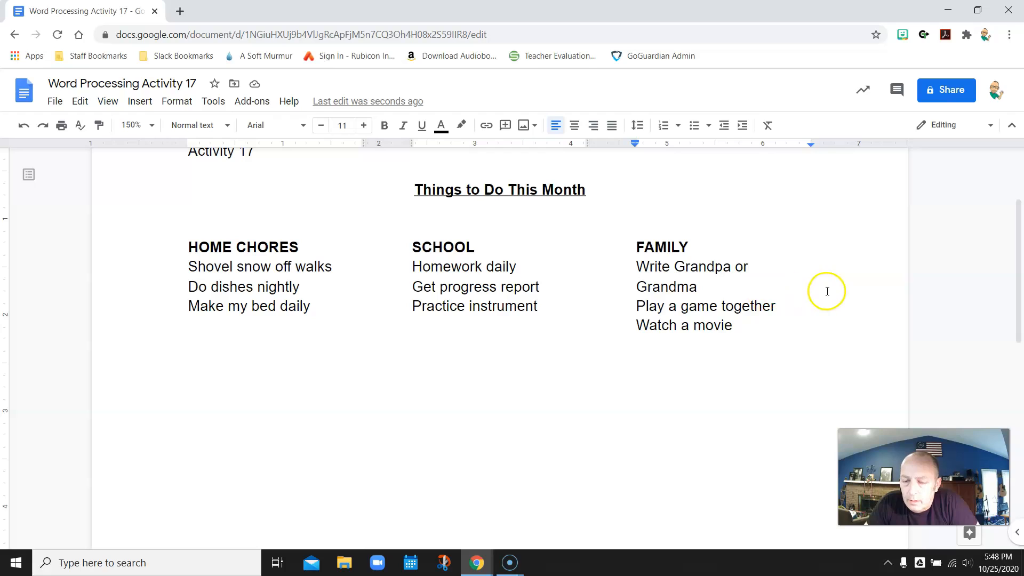
pyautogui.click(752, 264)
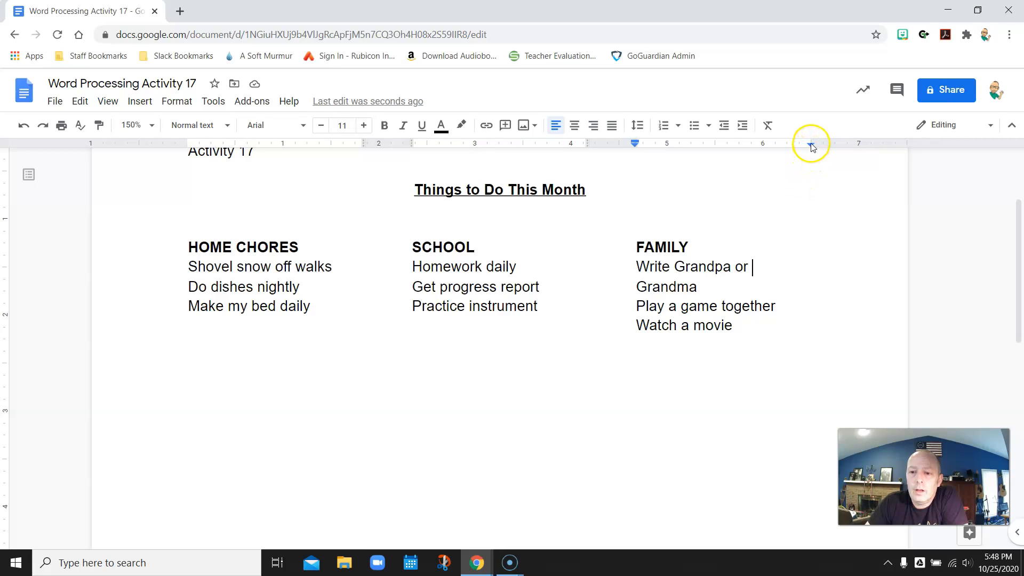
pyautogui.moveTo(810, 141); pyautogui.dragTo(835, 142)
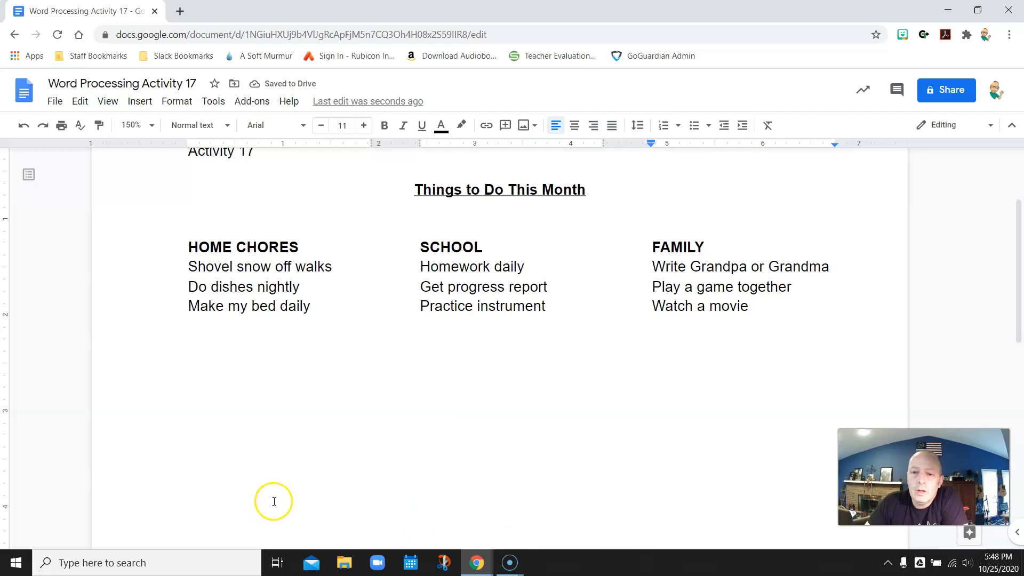
pyautogui.click(30, 126)
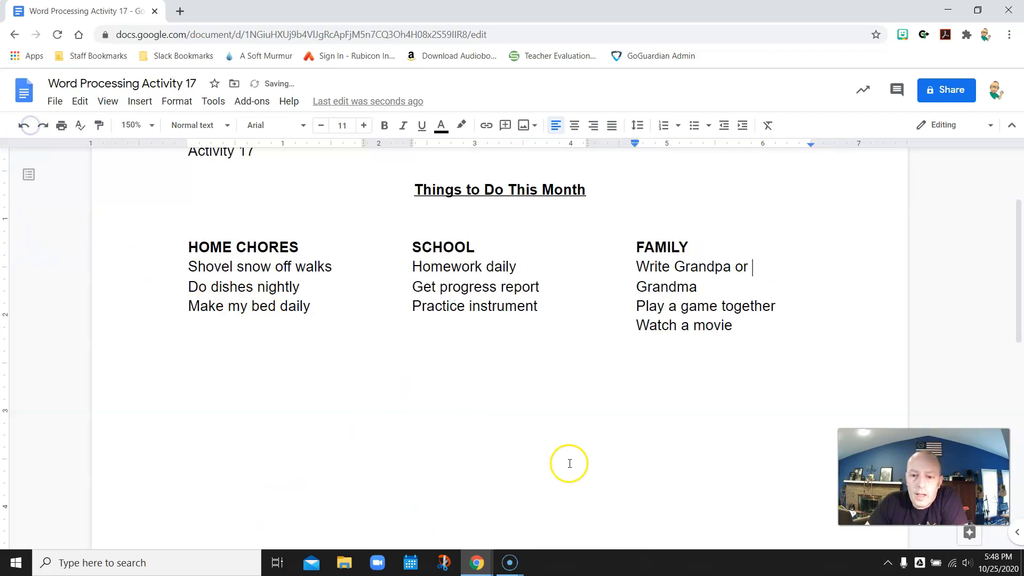
# Step: Reduce the FAMILY, SCHOOL and HOME CHORES lists from font size 11 to 10
pyautogui.moveTo(633, 246); pyautogui.dragTo(766, 324)
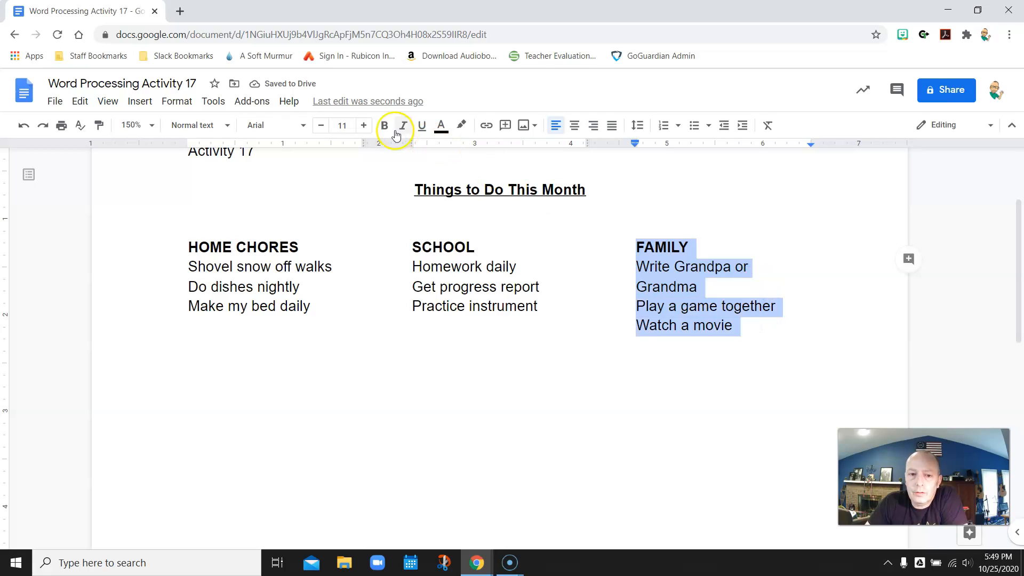
pyautogui.click(320, 128)
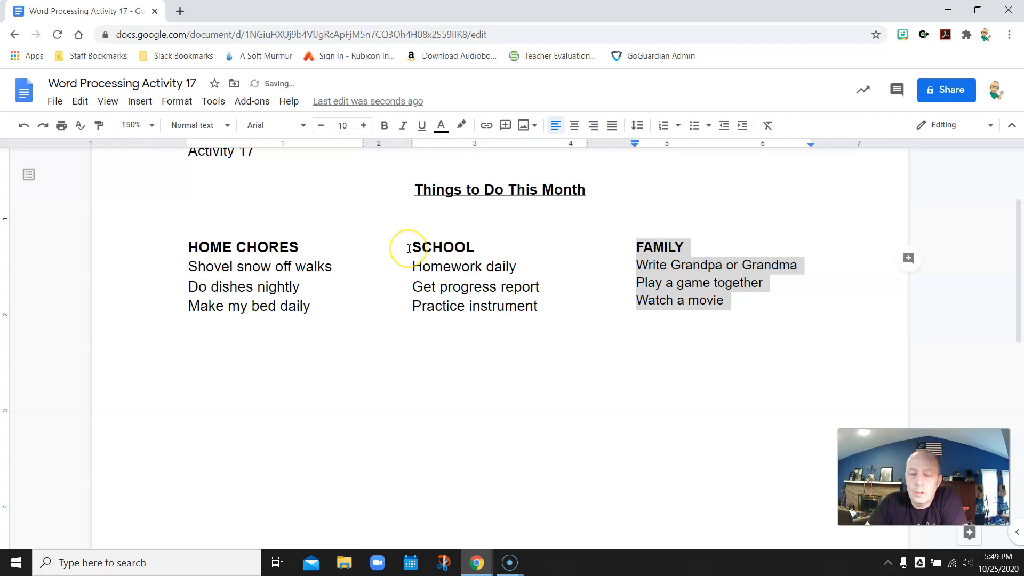
pyautogui.moveTo(409, 249); pyautogui.dragTo(548, 305)
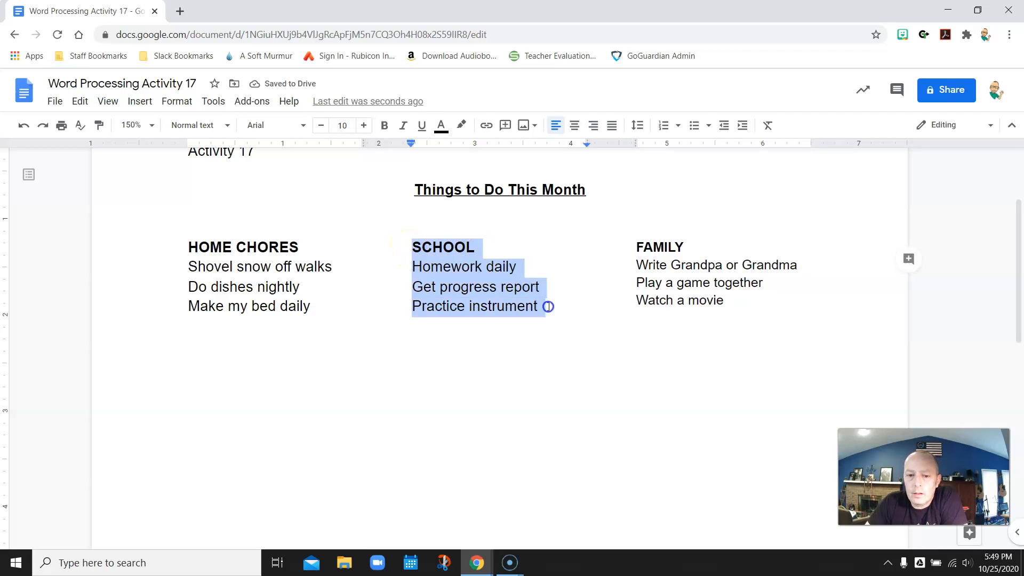
pyautogui.click(319, 127)
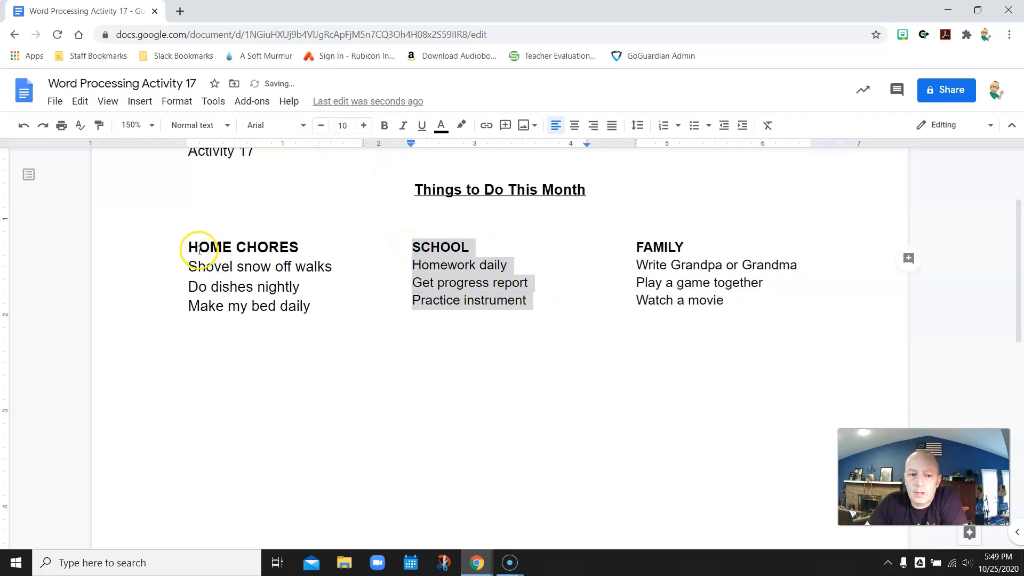
pyautogui.moveTo(189, 247); pyautogui.dragTo(317, 300)
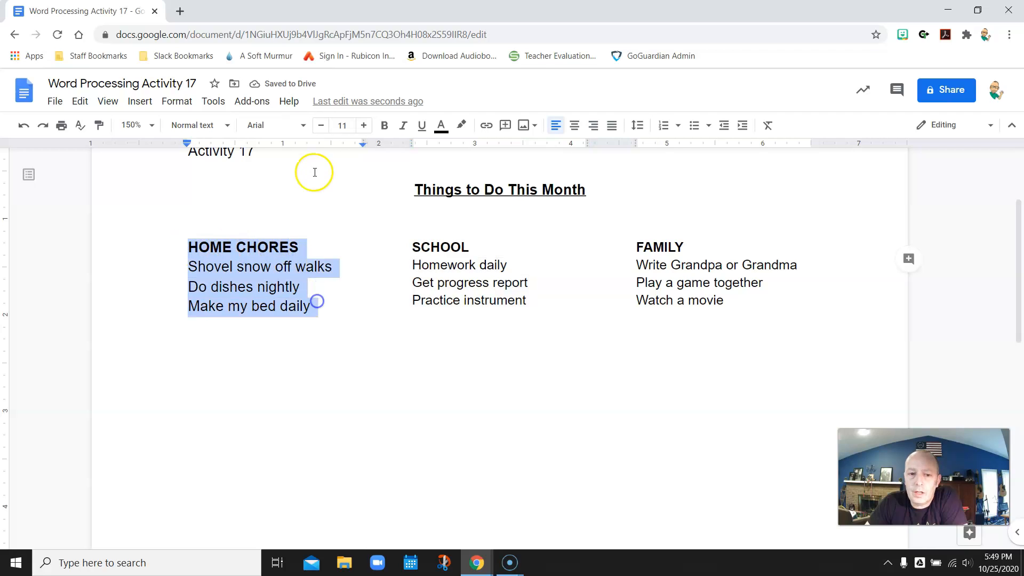
pyautogui.click(320, 126)
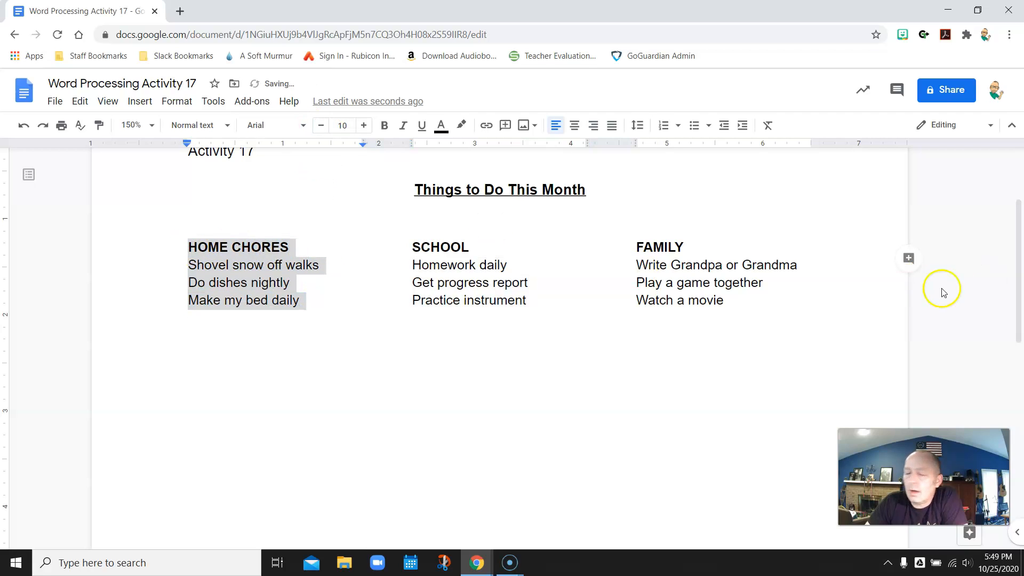
pyautogui.click(618, 396)
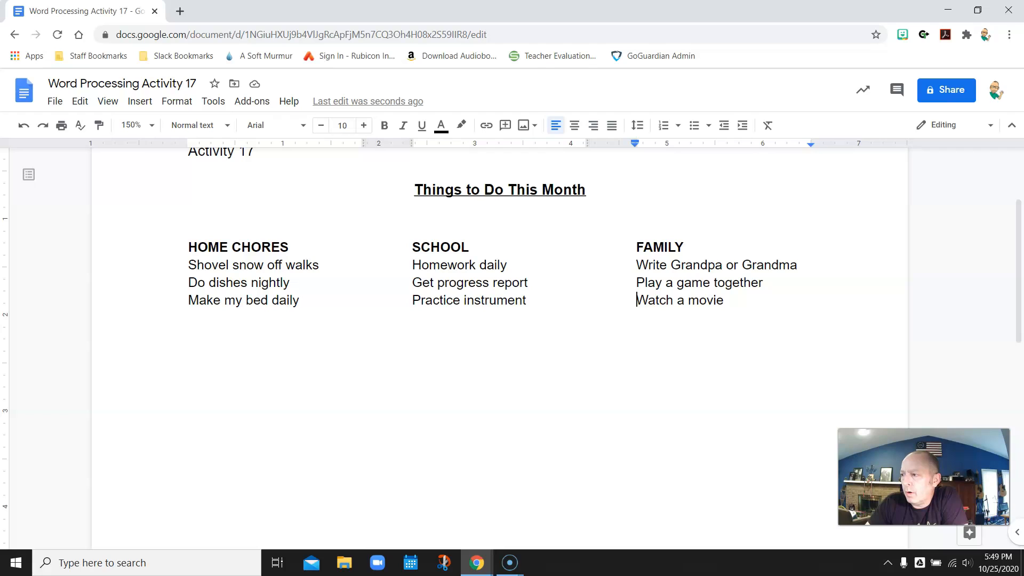
pyautogui.click(220, 341)
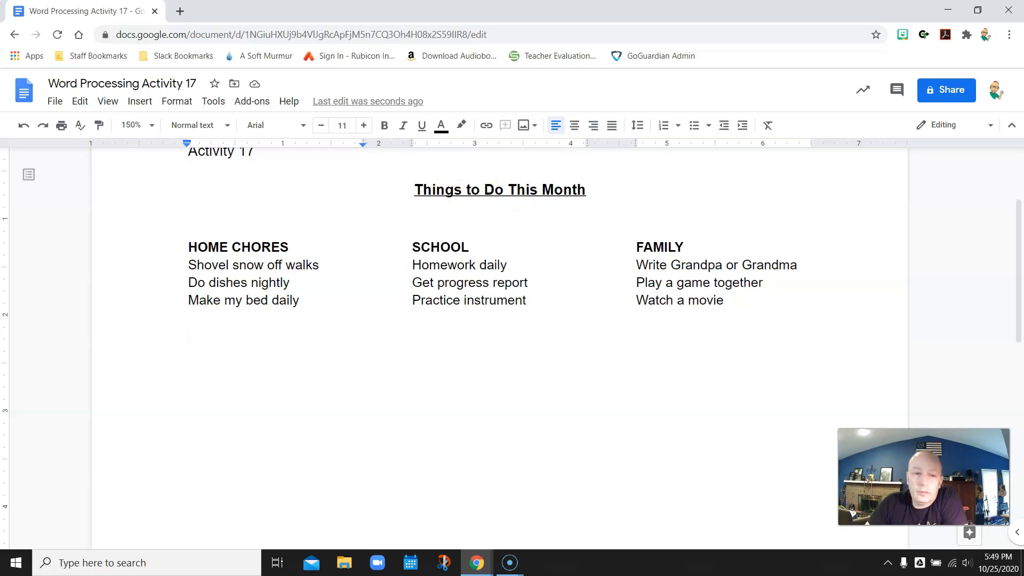
# Step: Insert a continuous section break below the lists, then undo it when the columns scramble
pyautogui.click(140, 101)
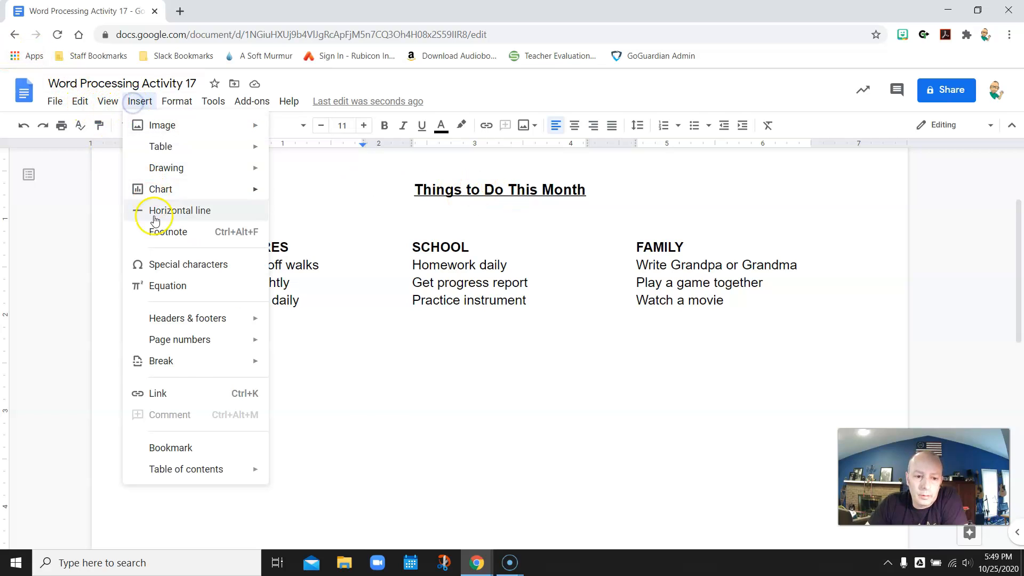
pyautogui.moveTo(188, 362)
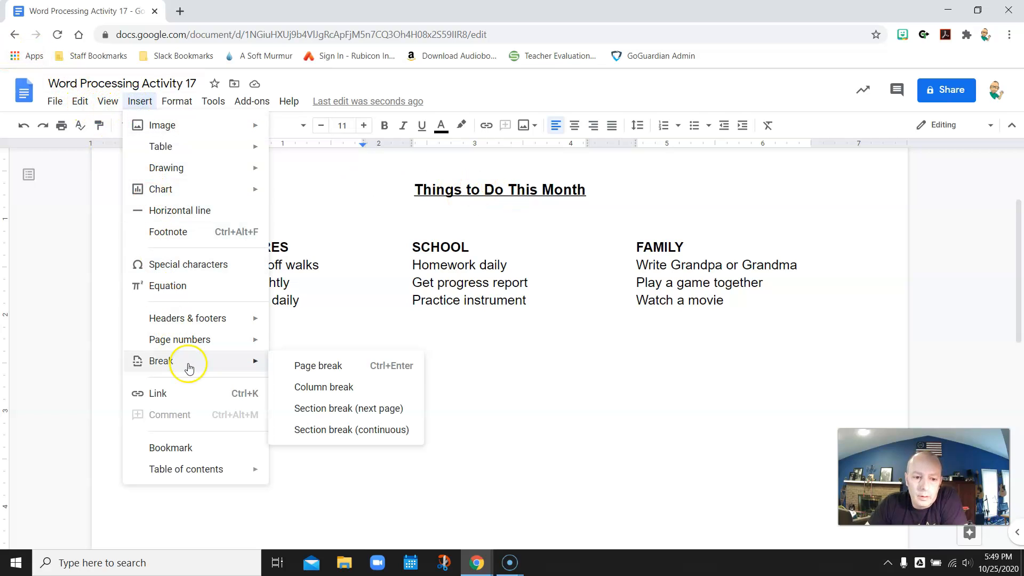
pyautogui.click(326, 429)
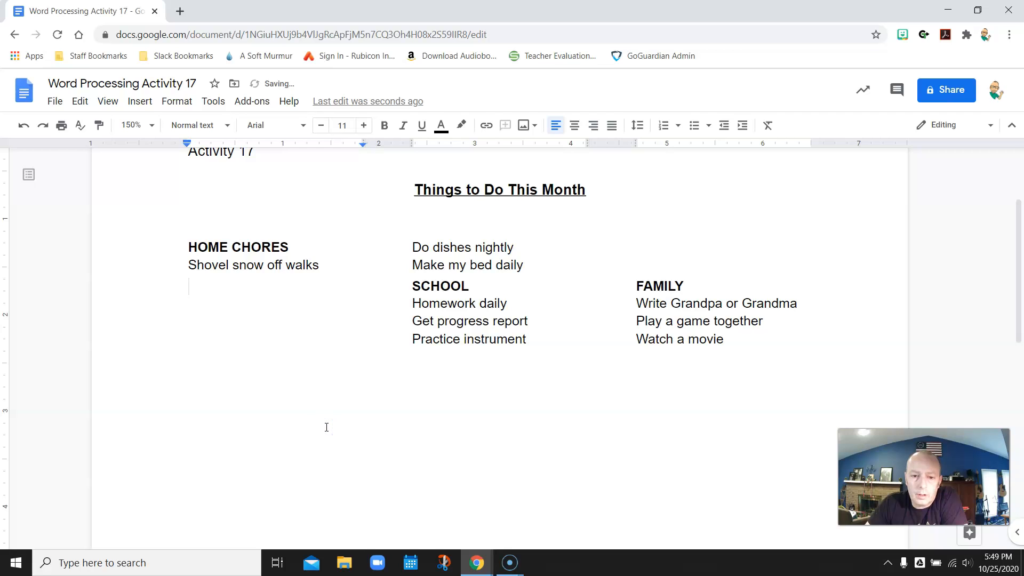
pyautogui.click(22, 128)
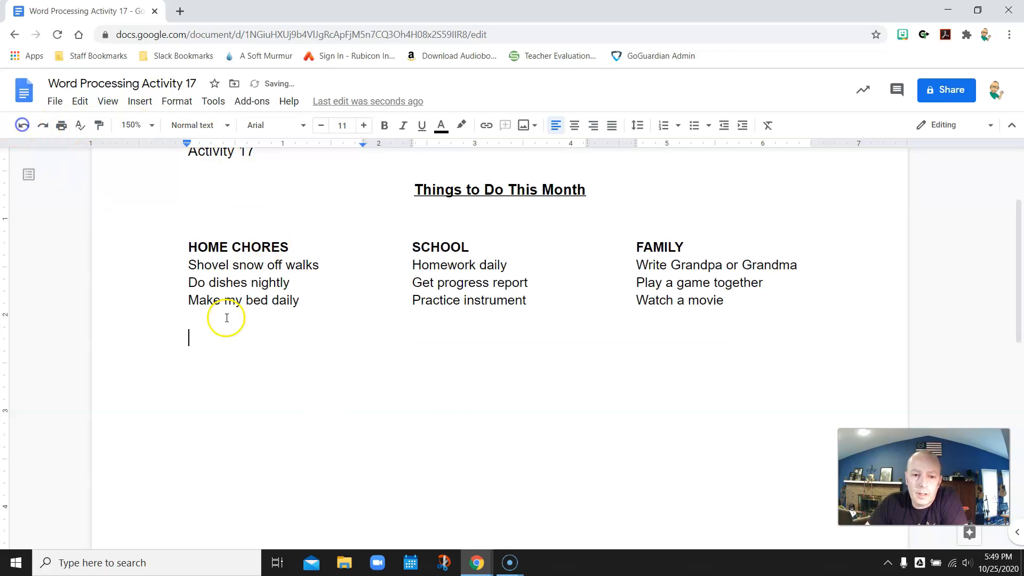
# Step: Add a blank line below the lists, retry the continuous section break, and undo it
pyautogui.click(766, 324)
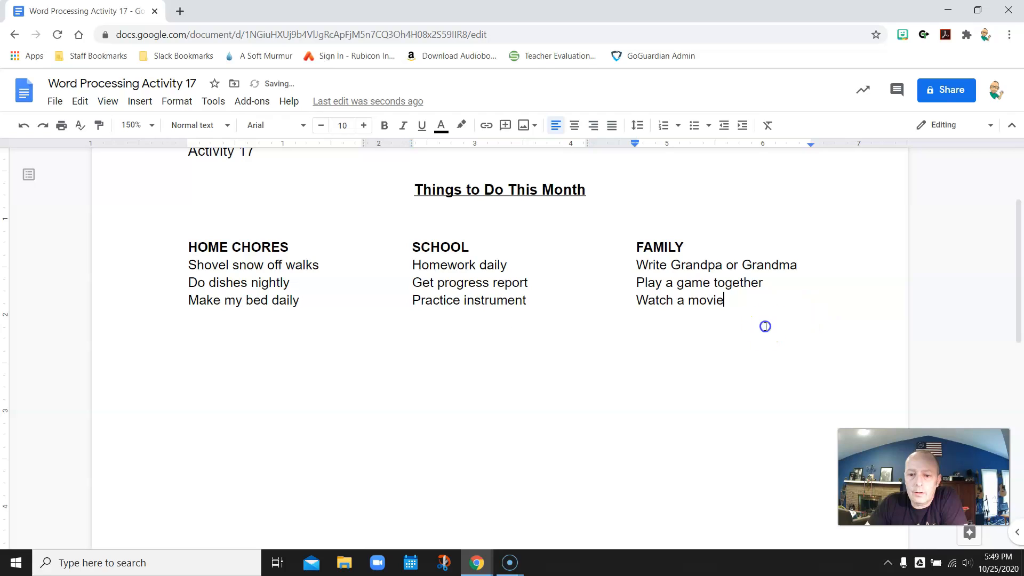
pyautogui.click(204, 361)
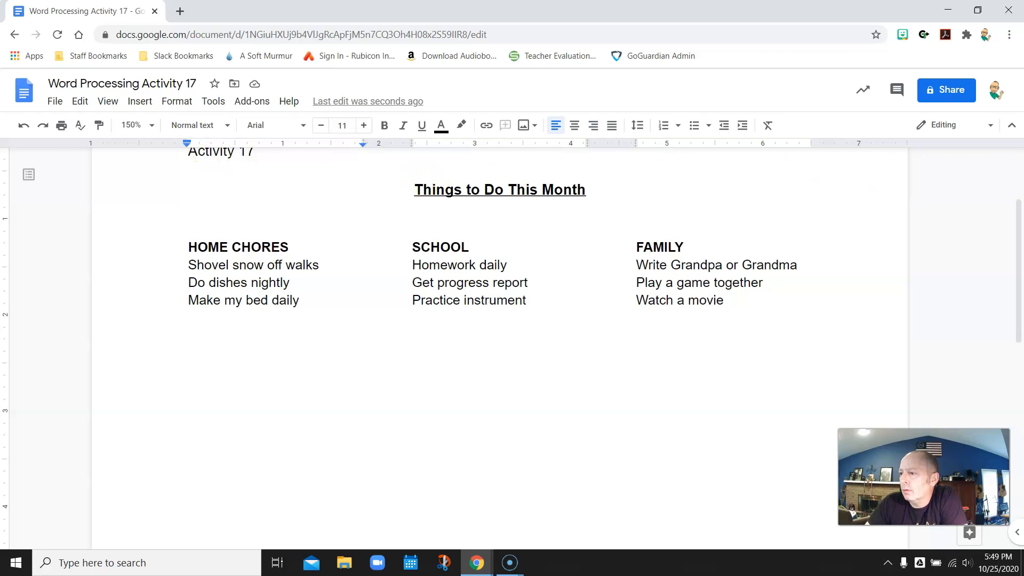
pyautogui.press('Return')
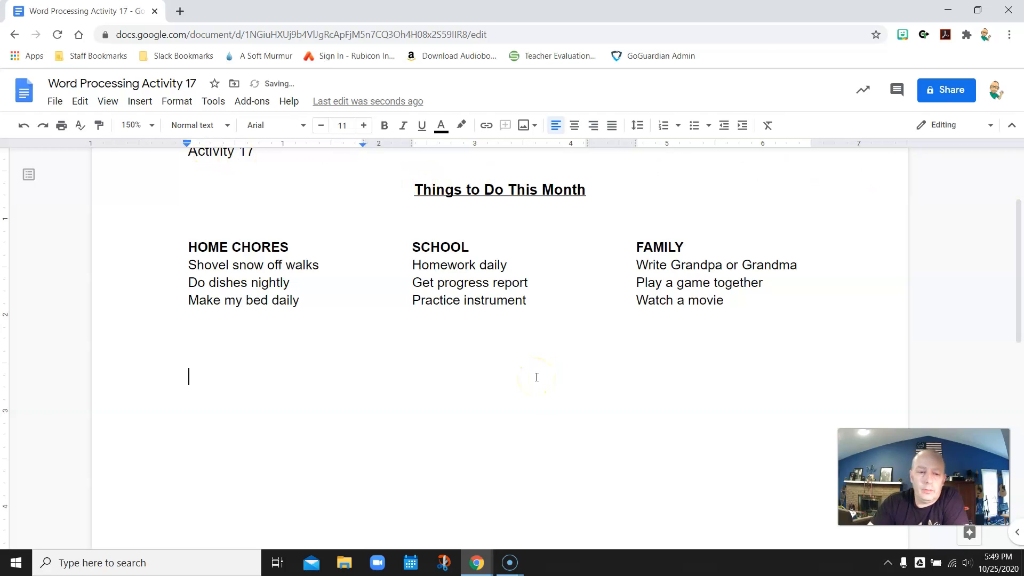
pyautogui.click(139, 101)
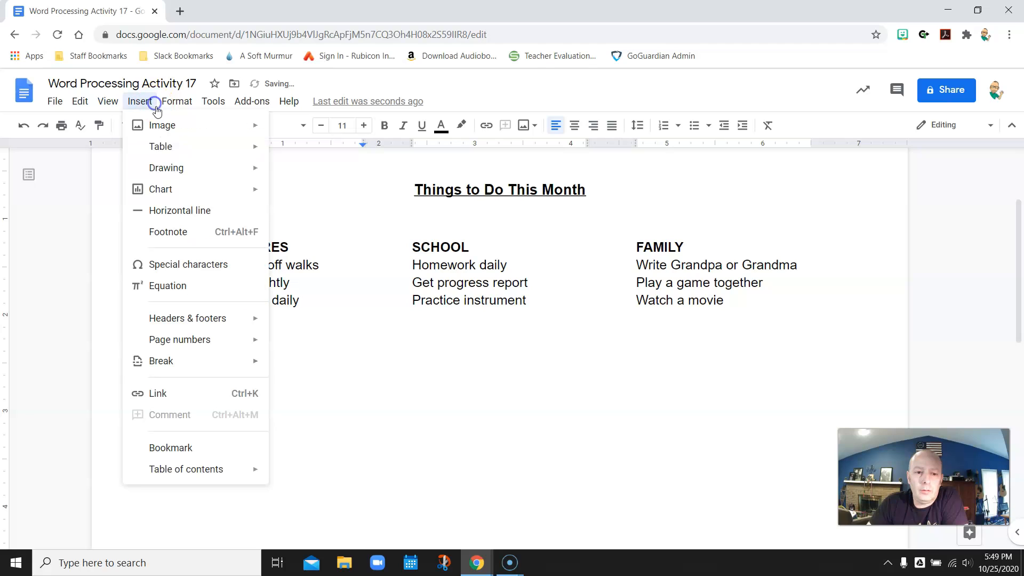
pyautogui.moveTo(226, 359)
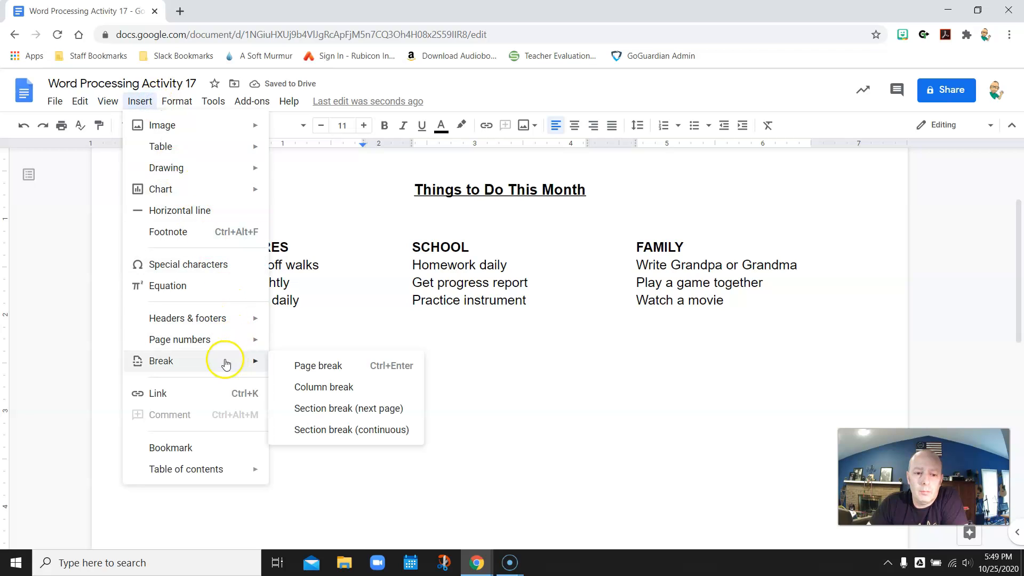
pyautogui.click(330, 428)
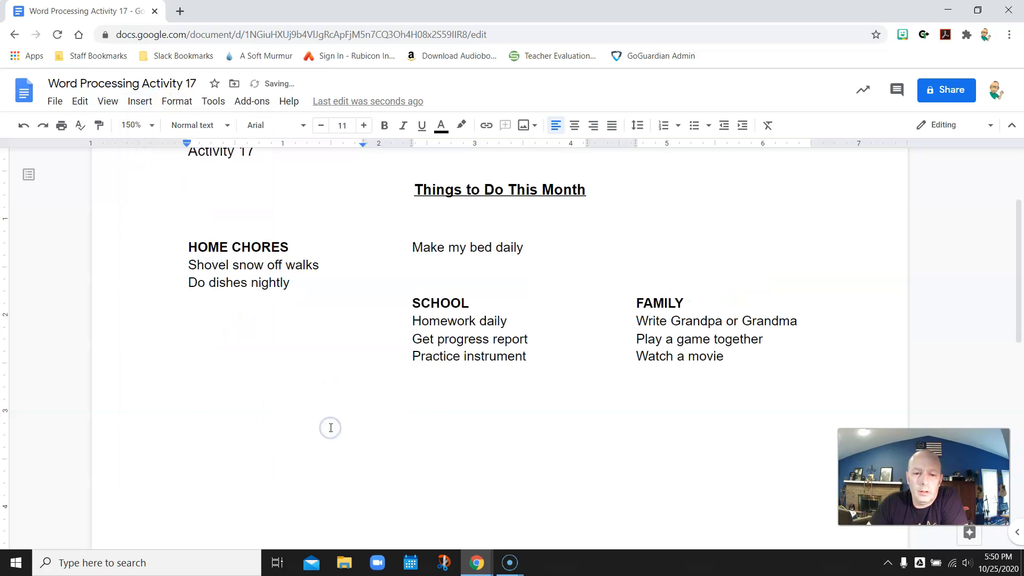
pyautogui.click(24, 125)
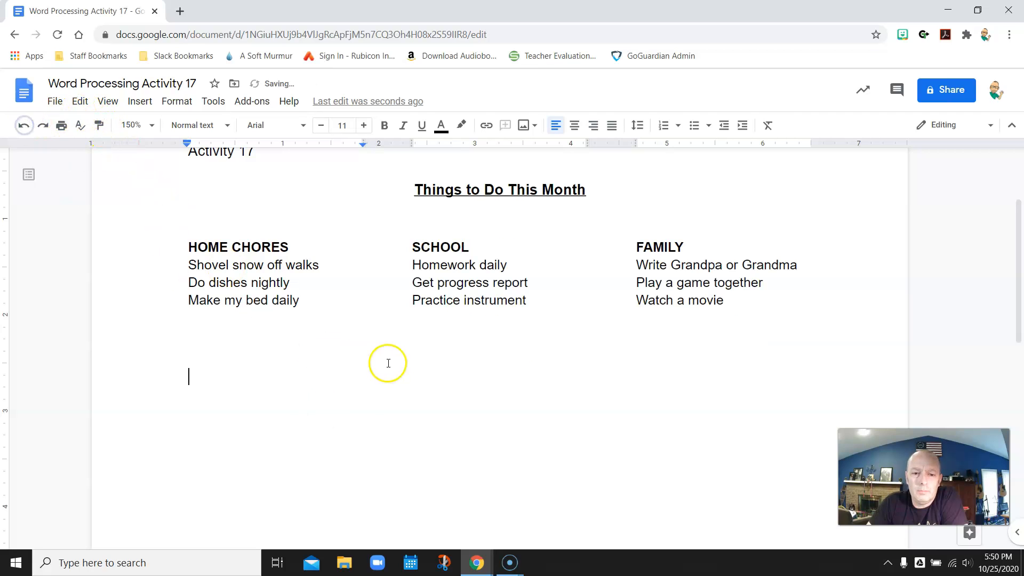
# Step: Insert a continuous section break on the line below Watch a movie
pyautogui.tripleClick(372, 391)
pyautogui.doubleClick(373, 390)
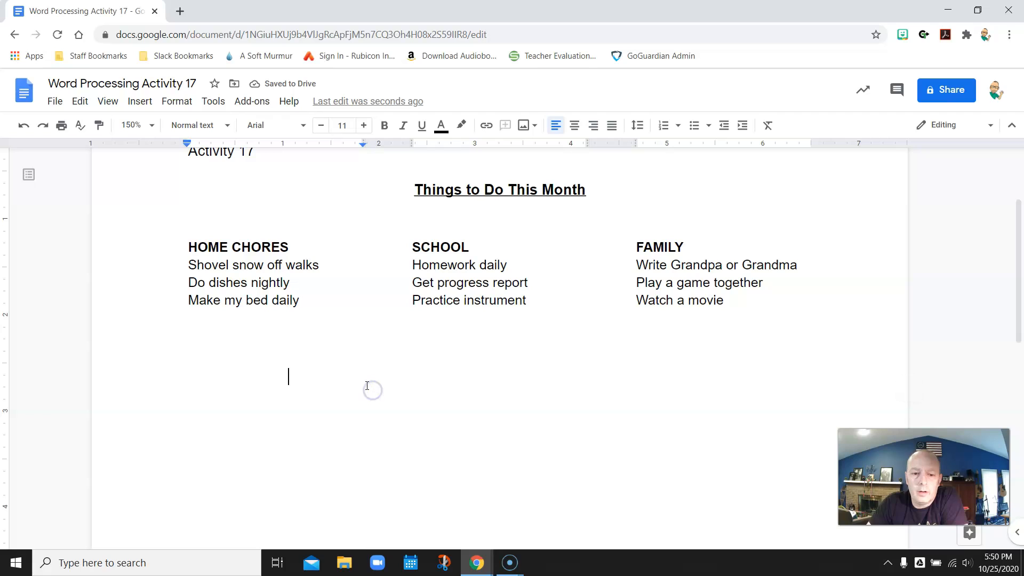
pyautogui.click(833, 390)
pyautogui.click(801, 334)
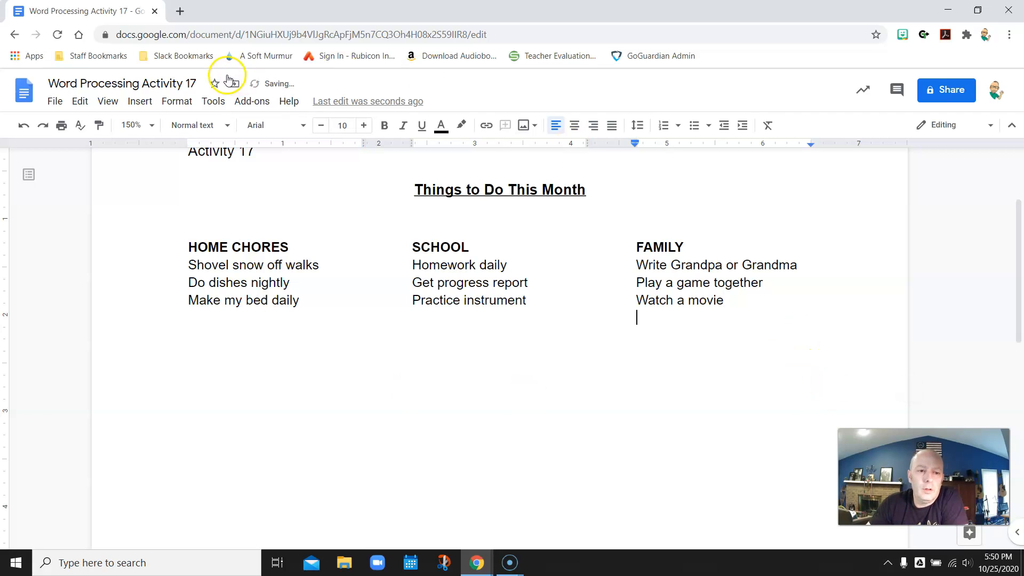
pyautogui.click(137, 105)
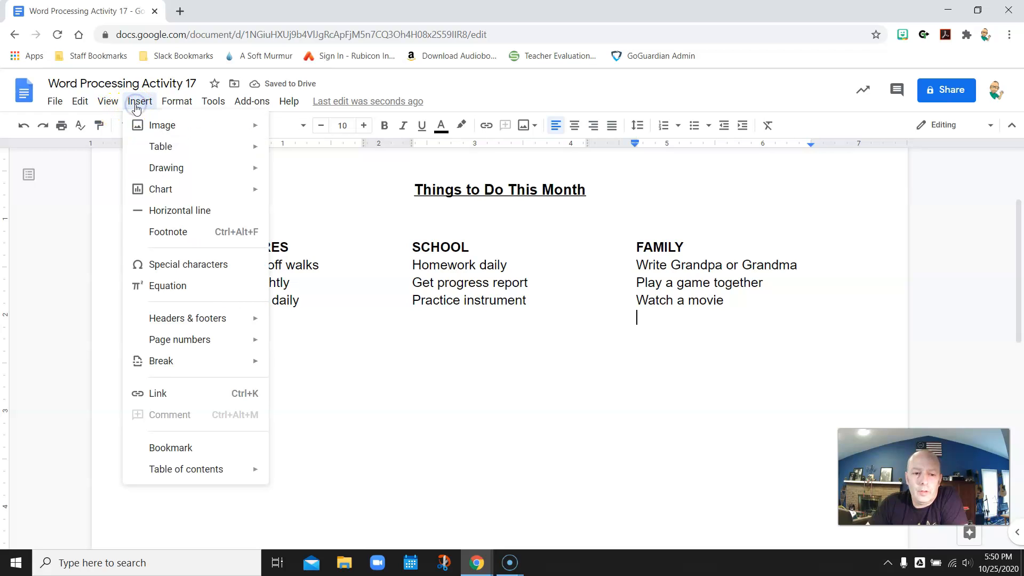
pyautogui.moveTo(256, 366)
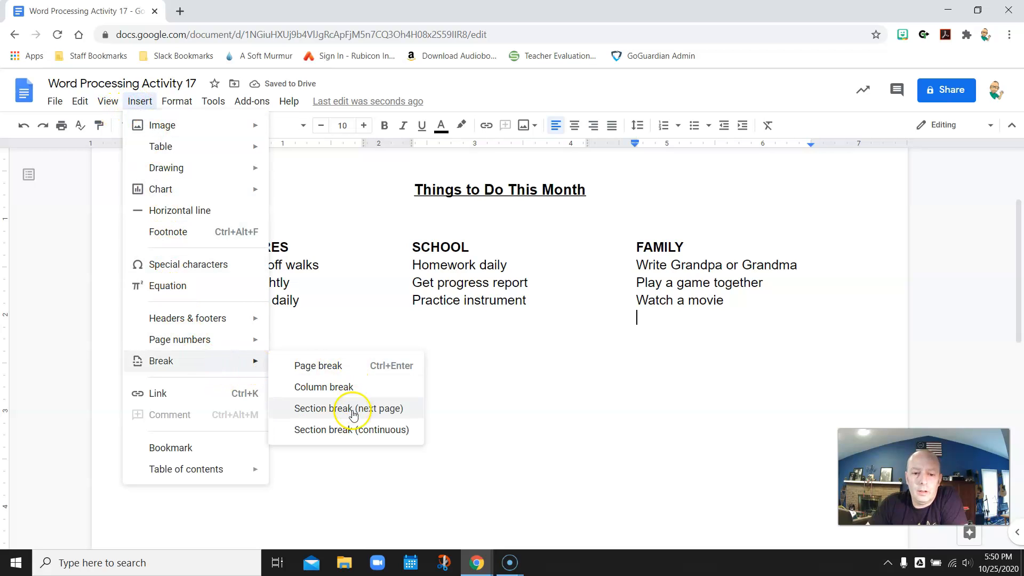
pyautogui.click(339, 429)
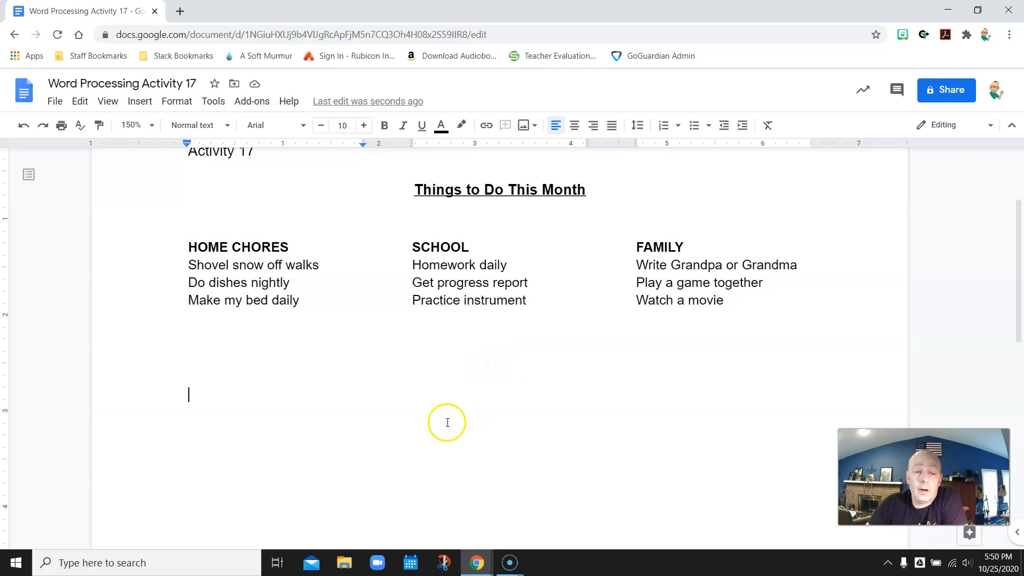
# Step: Review the finished lists and dock the Classroom assignment window beside the document
pyautogui.scroll(-3, 492, 389)
pyautogui.scroll(1, 494, 389)
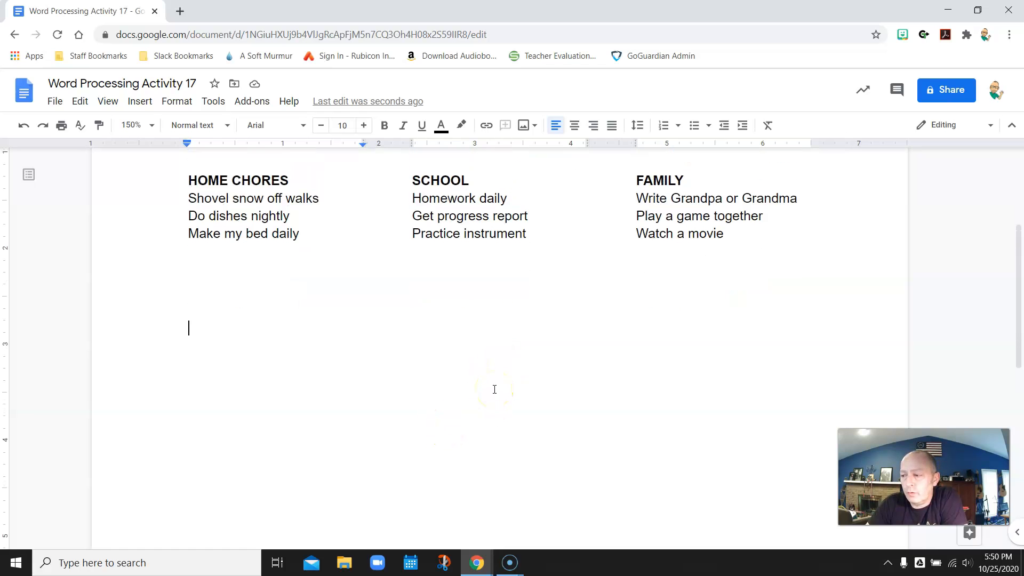
pyautogui.scroll(2, 495, 389)
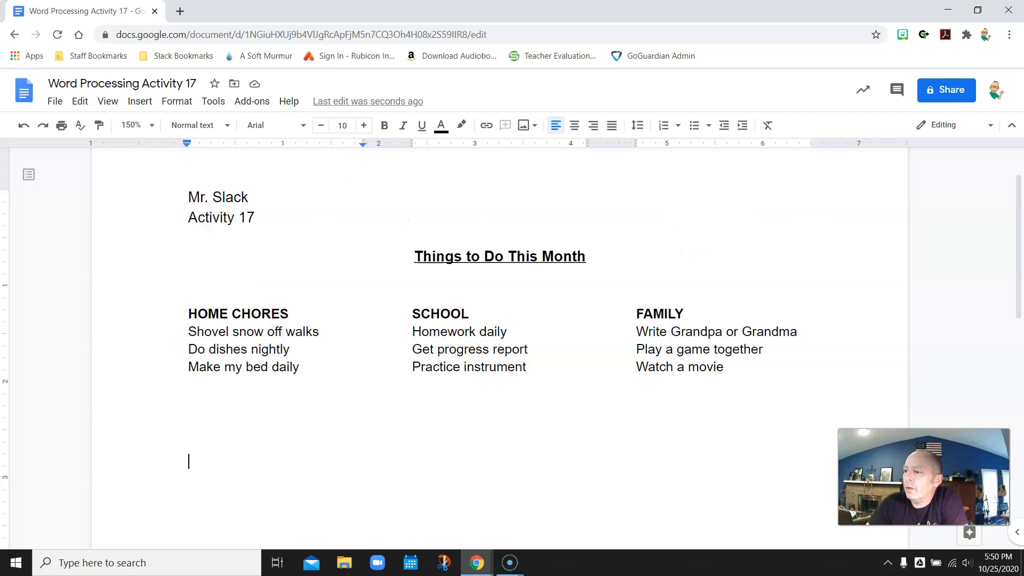
pyautogui.moveTo(1023, 70); pyautogui.dragTo(291, 13)
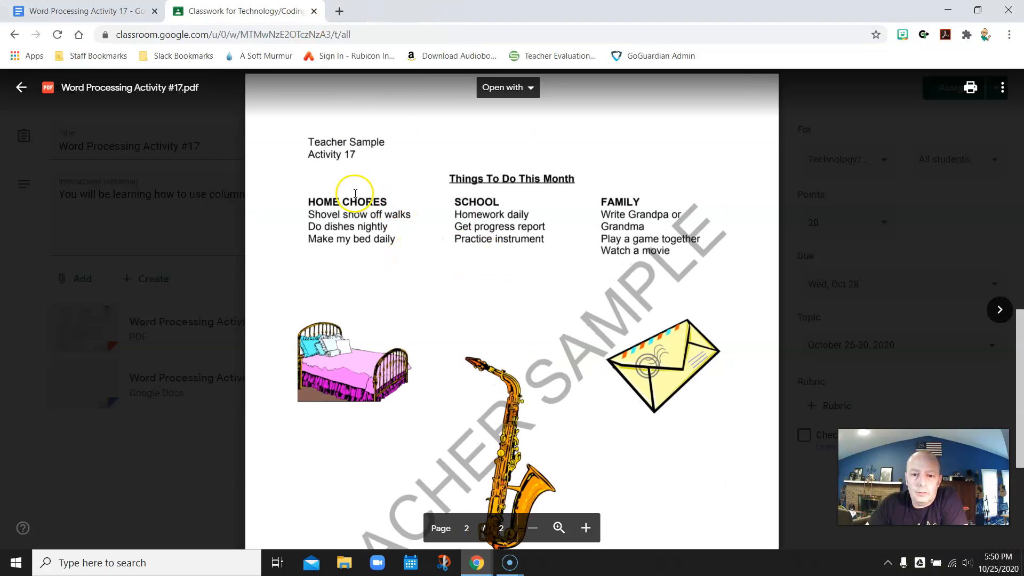
# Step: Scan the sample's clipart pictures, close the PDF preview, and return to Word Processing Activity 17
pyautogui.scroll(-3, 644, 262)
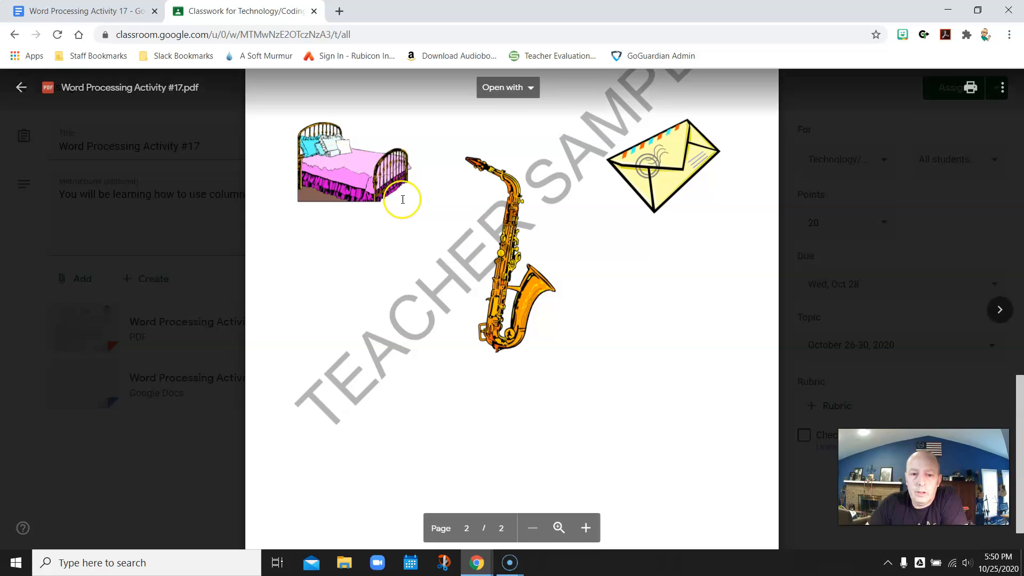
pyautogui.scroll(4, 520, 323)
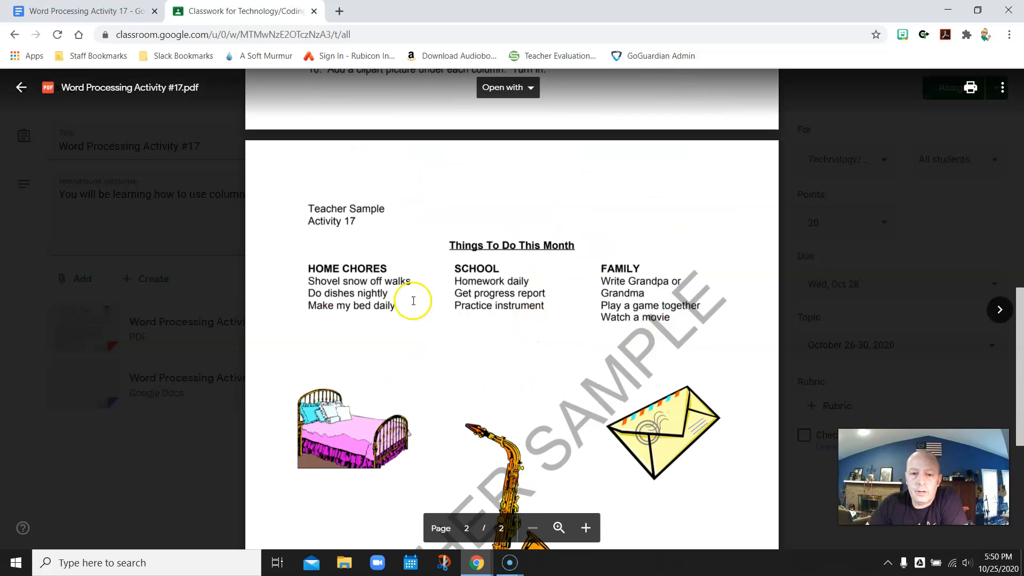
pyautogui.click(20, 90)
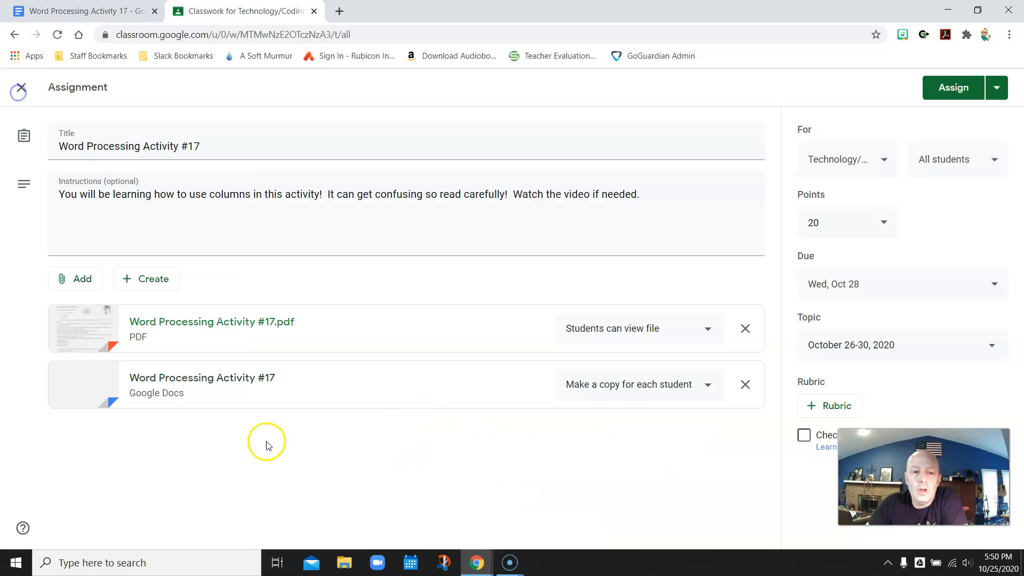
pyautogui.click(68, 16)
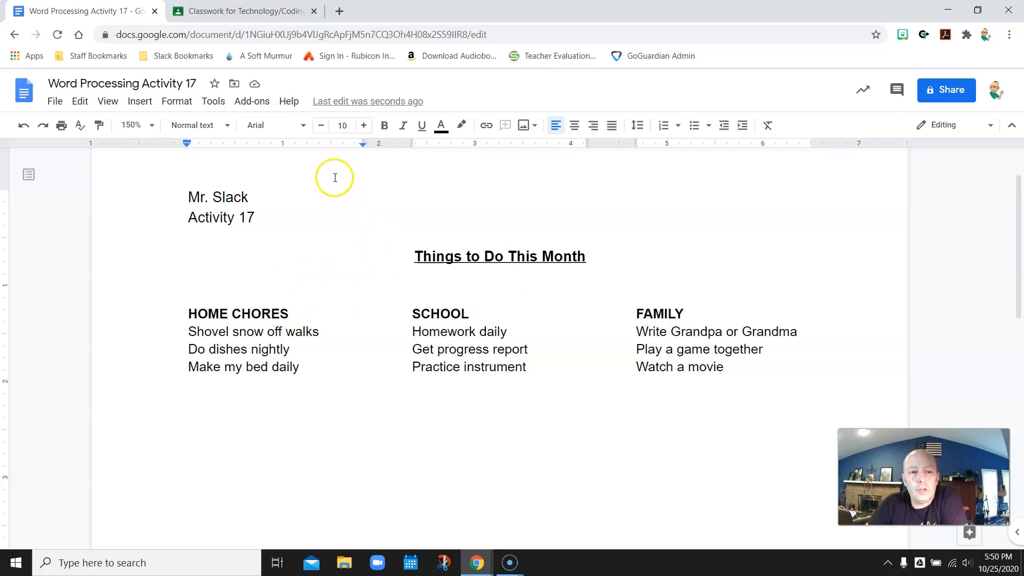
# Step: Insert the black-and-white dishwashing image from a web search for 'dishes clipart'
pyautogui.click(140, 103)
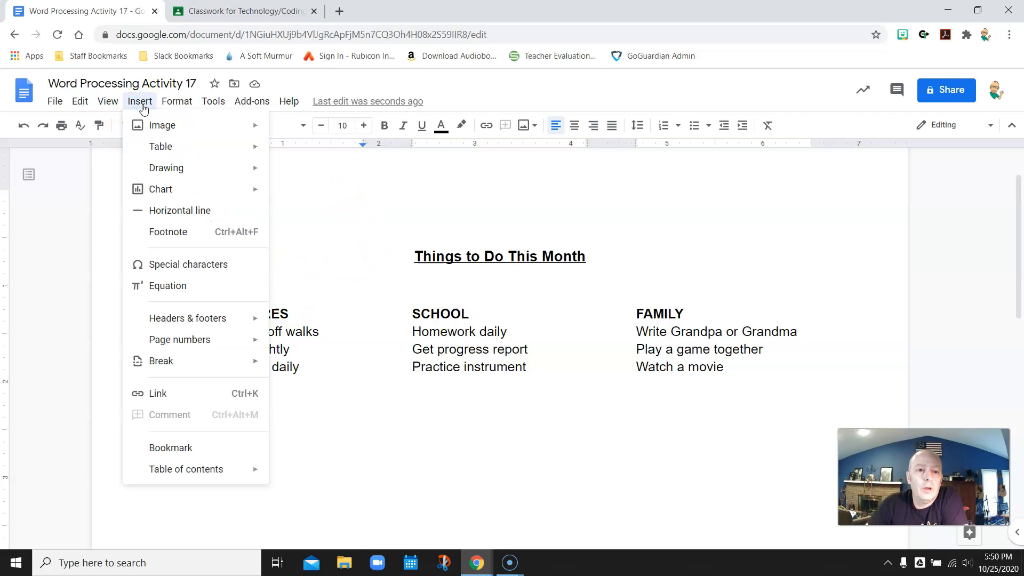
pyautogui.moveTo(269, 127)
pyautogui.click(279, 148)
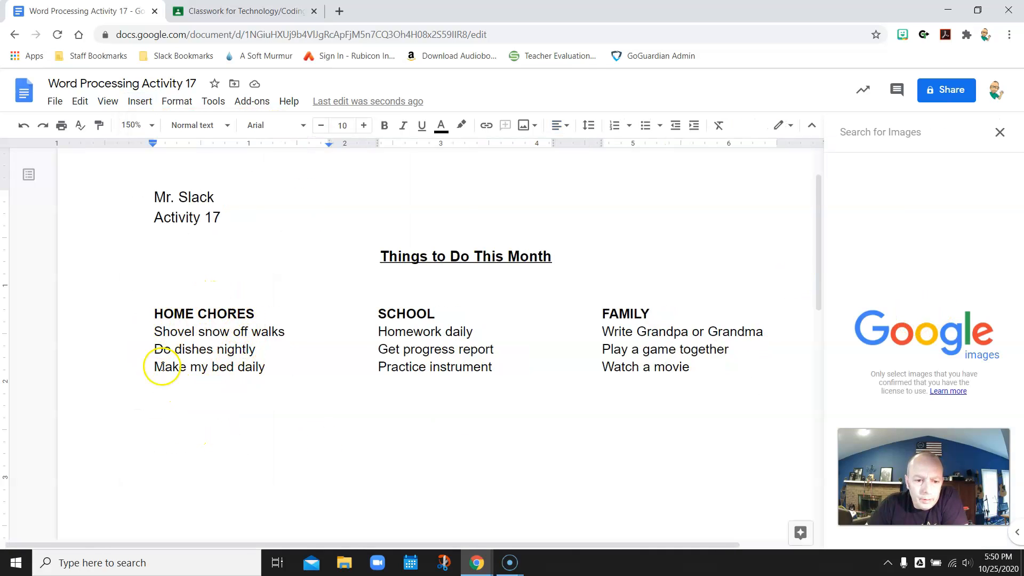
pyautogui.click(926, 136)
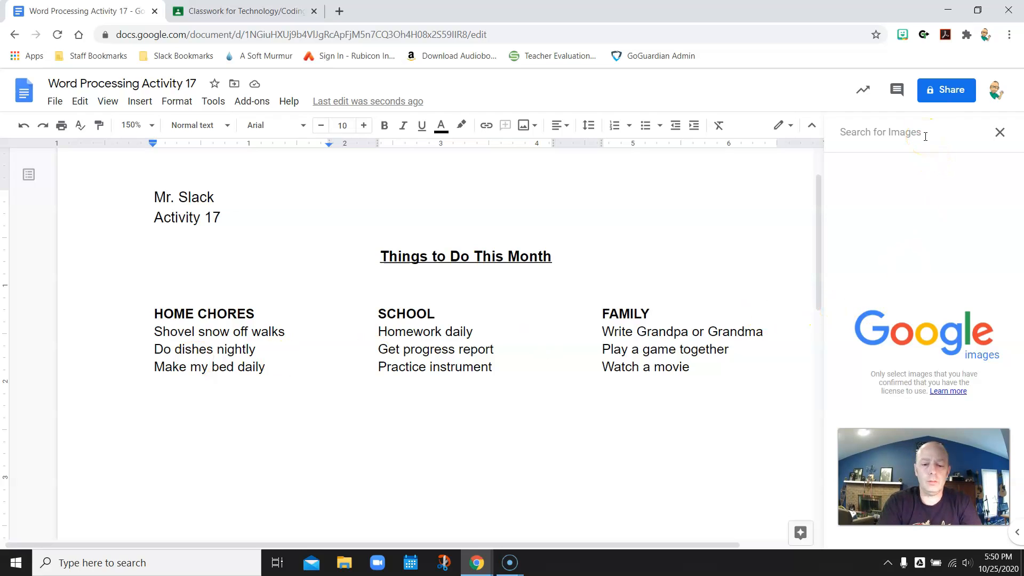
pyautogui.write('dishes')
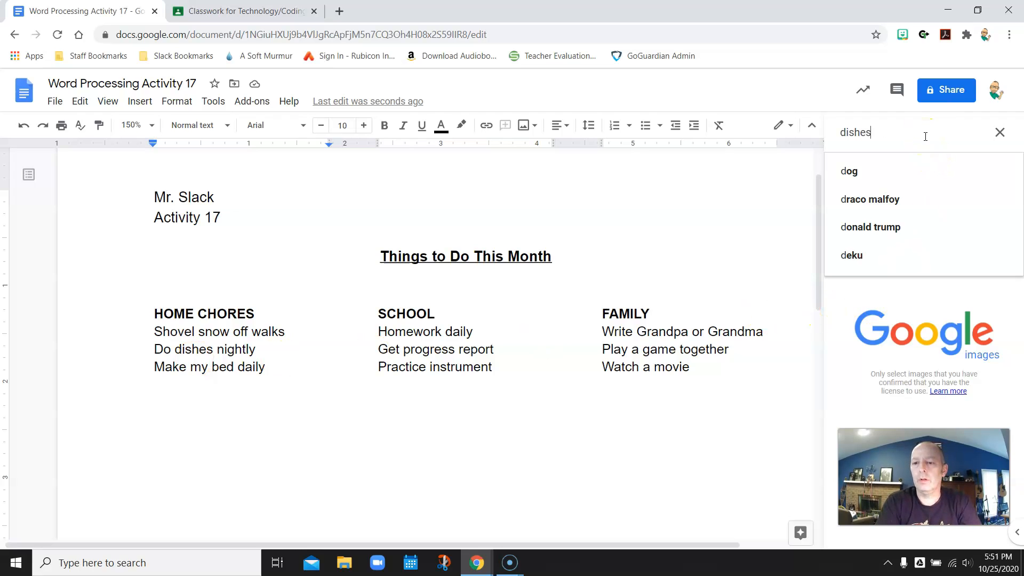
pyautogui.write(' clipar')
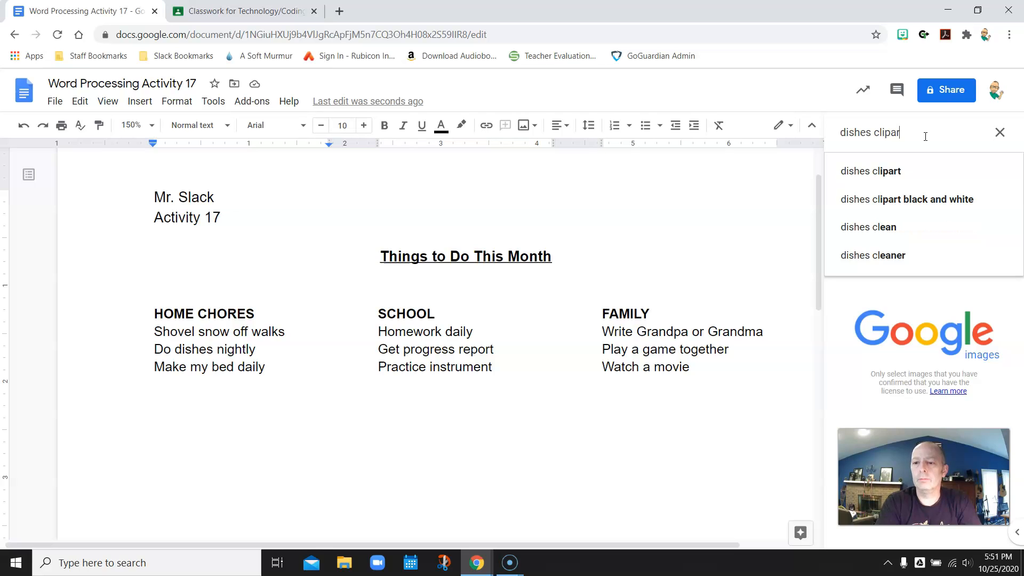
pyautogui.write('t')
pyautogui.press('Return')
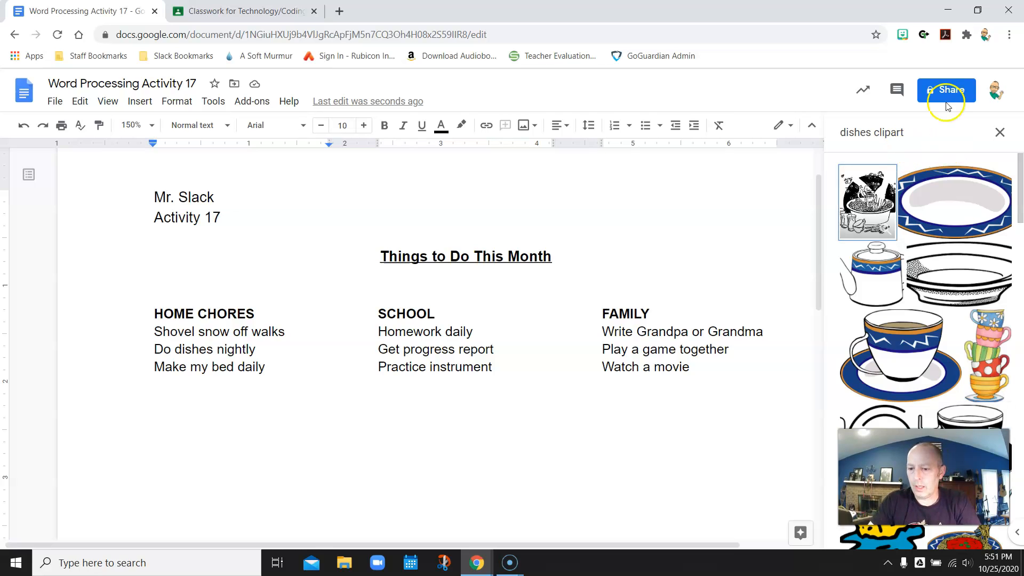
pyautogui.scroll(-4, 941, 209)
pyautogui.scroll(4, 941, 209)
pyautogui.click(871, 205)
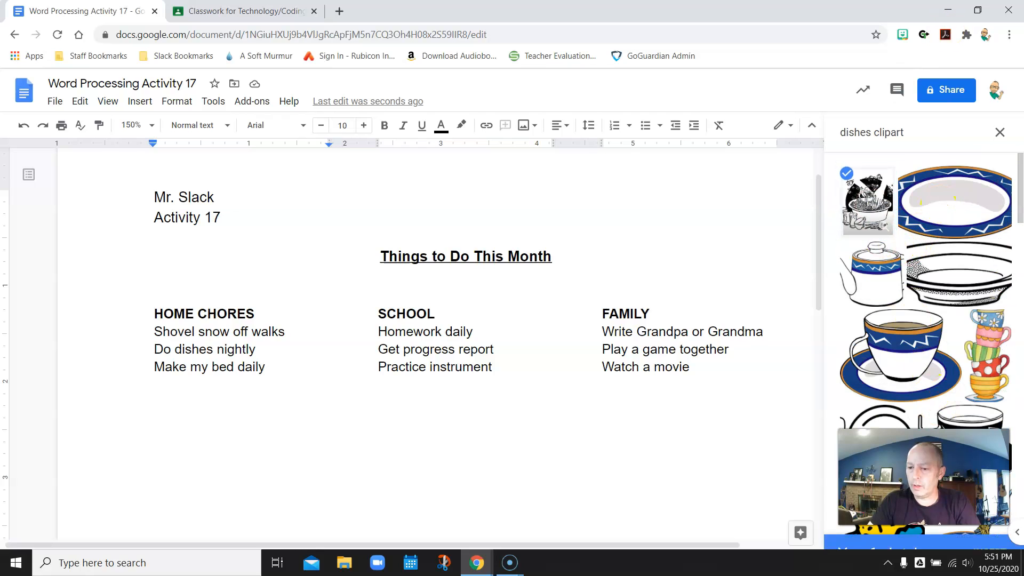
pyautogui.click(996, 534)
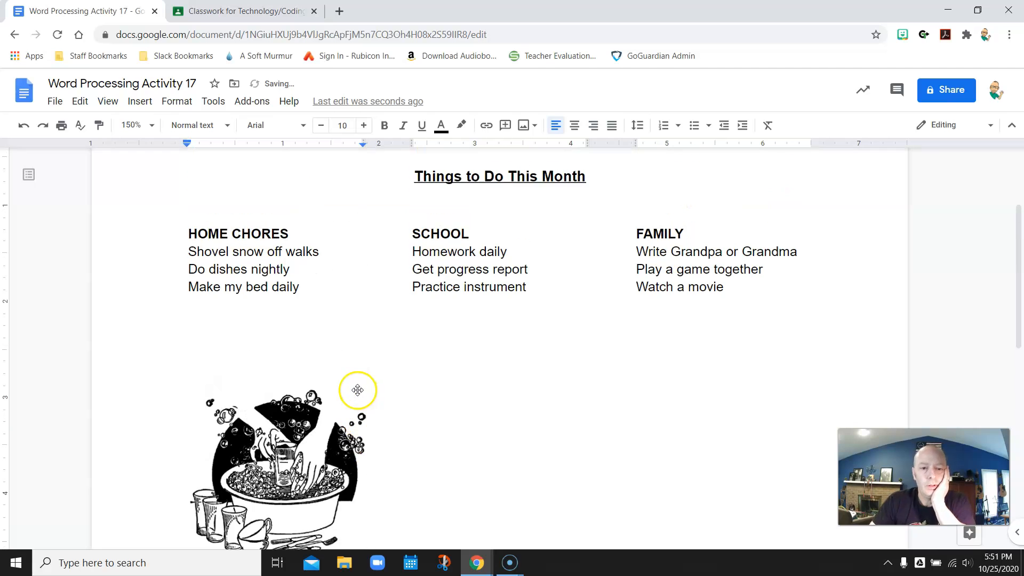
# Step: Shrink the dishwashing clipart, set it to Wrap text, and move it up under HOME CHORES
pyautogui.click(267, 438)
pyautogui.moveTo(366, 311); pyautogui.dragTo(321, 347)
pyautogui.click(229, 501)
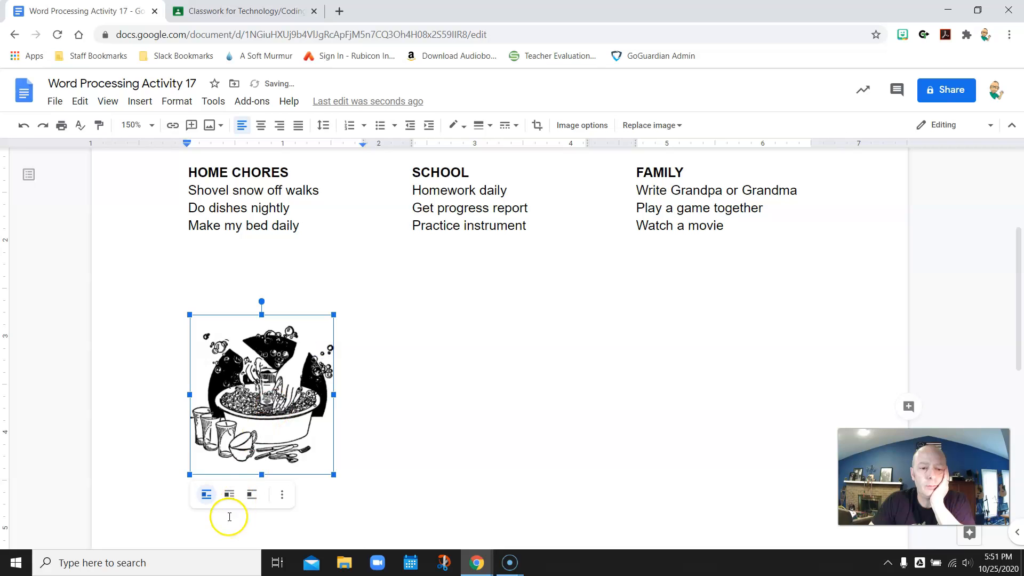
pyautogui.moveTo(258, 392); pyautogui.dragTo(253, 341)
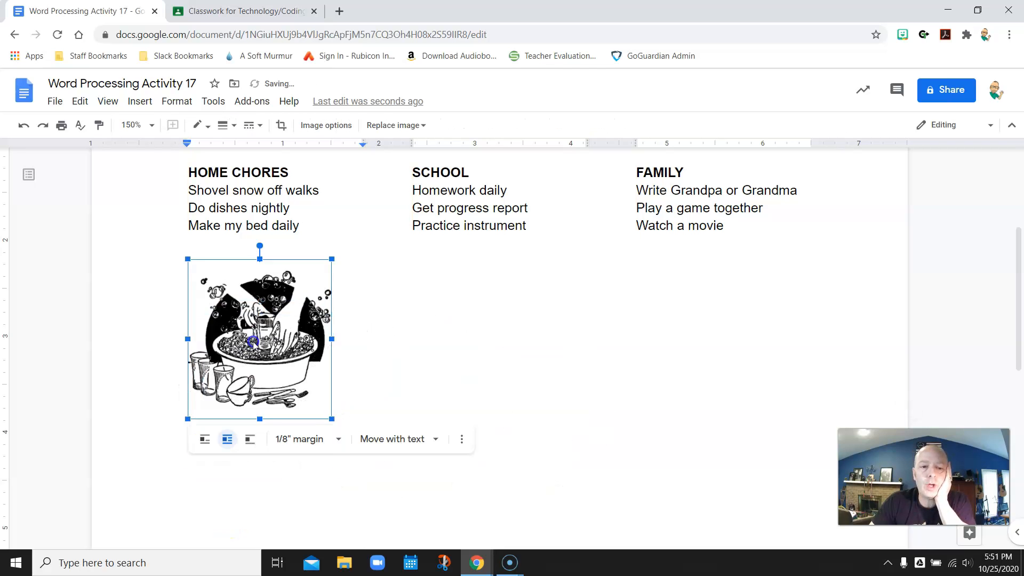
pyautogui.scroll(2, 374, 442)
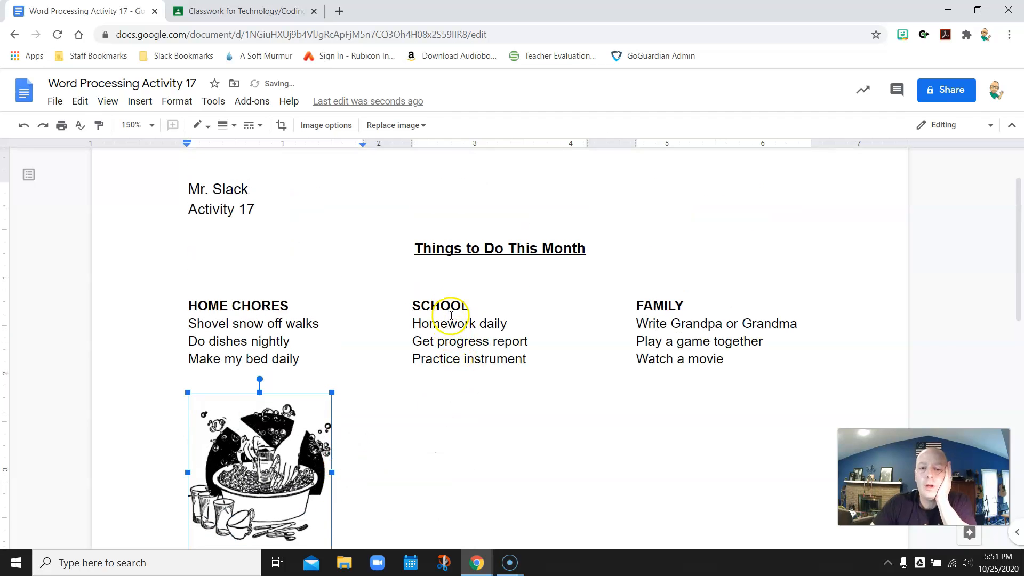
pyautogui.click(451, 461)
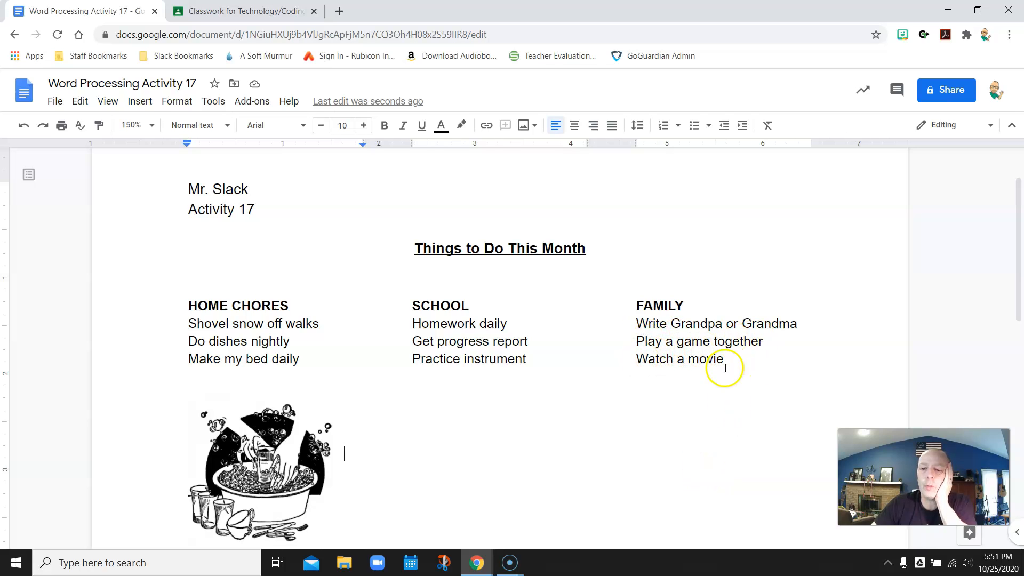
pyautogui.scroll(-2, 693, 439)
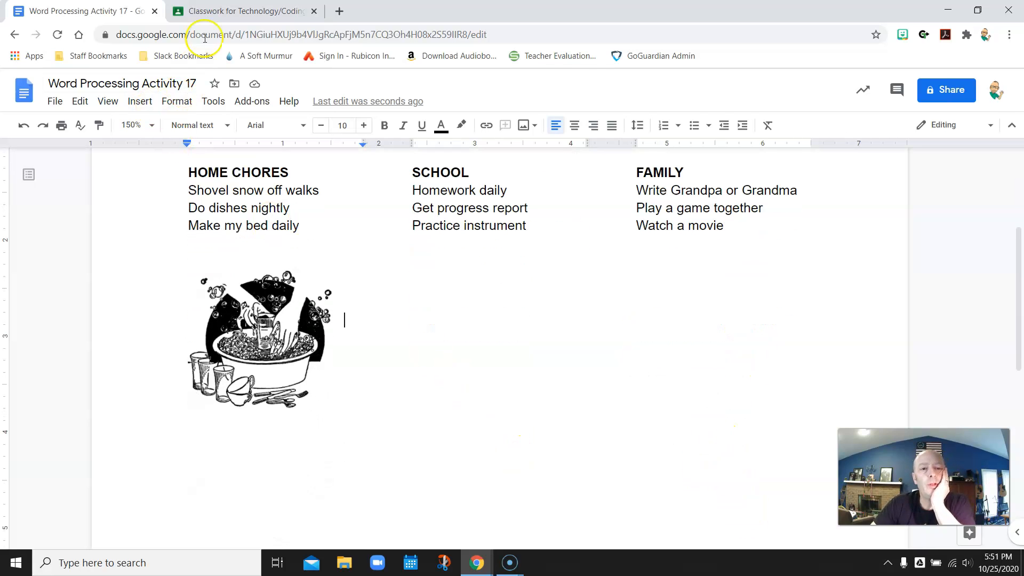
# Step: Reopen the Word Processing Activity #17.pdf attachment in Classroom and scroll through its pages
pyautogui.click(222, 11)
pyautogui.click(176, 344)
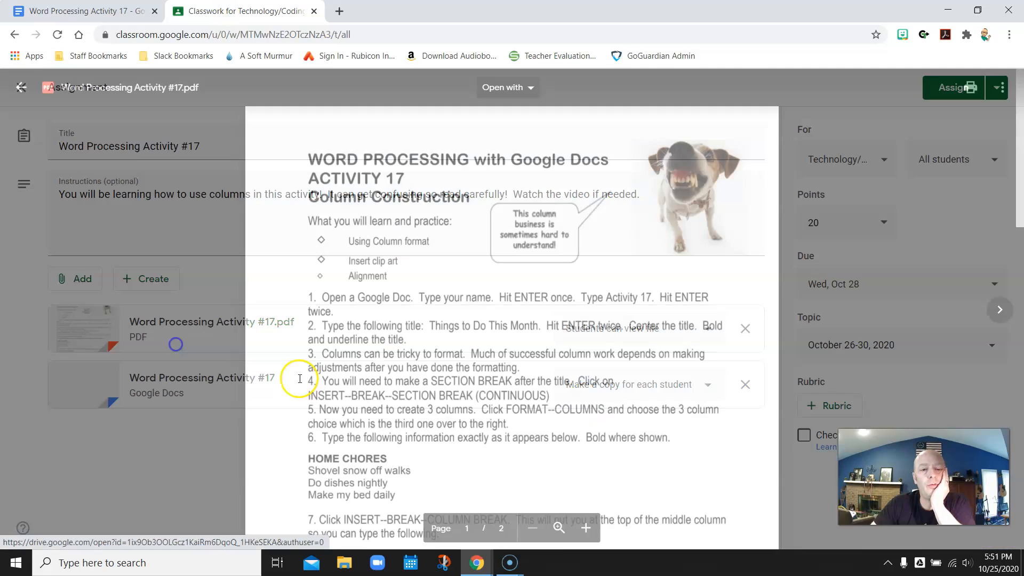
pyautogui.scroll(-10, 693, 426)
pyautogui.scroll(3, 670, 389)
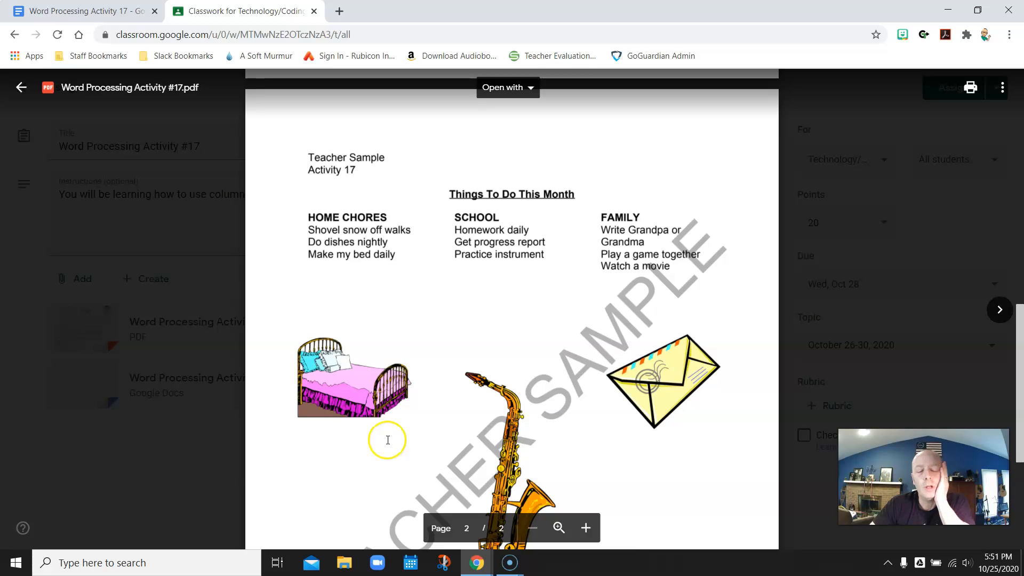
pyautogui.scroll(10, 387, 440)
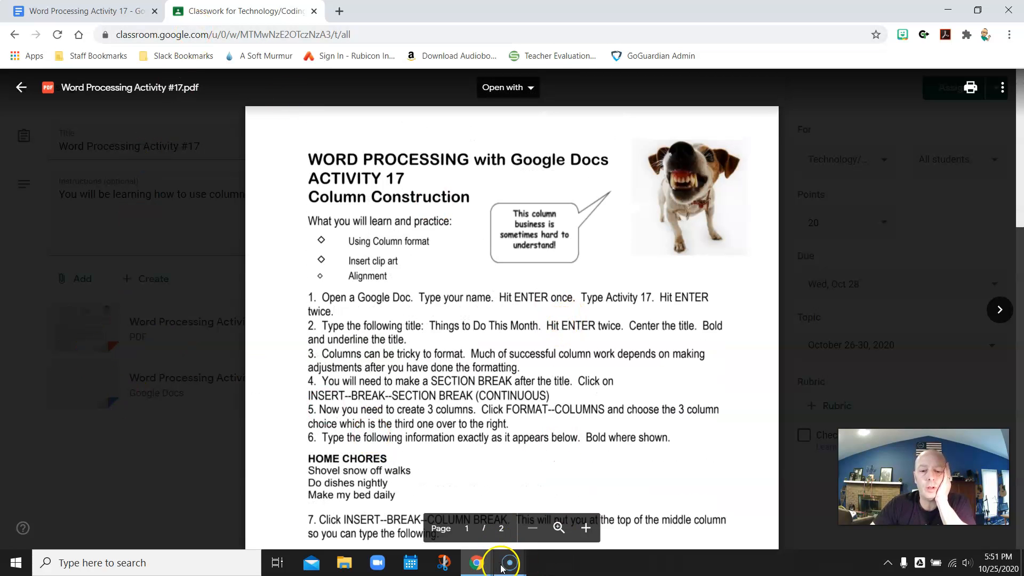
pyautogui.moveTo(506, 560)
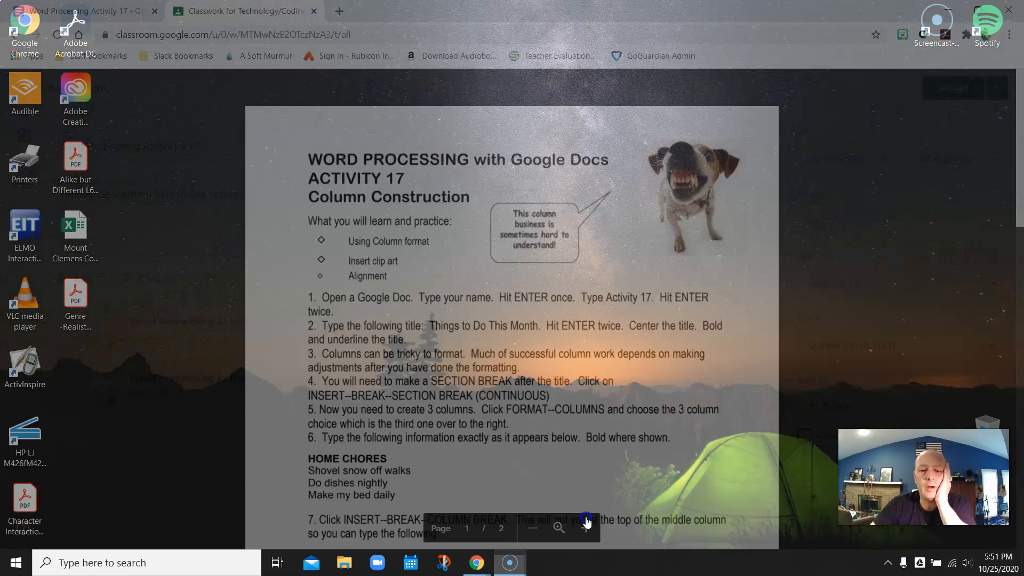